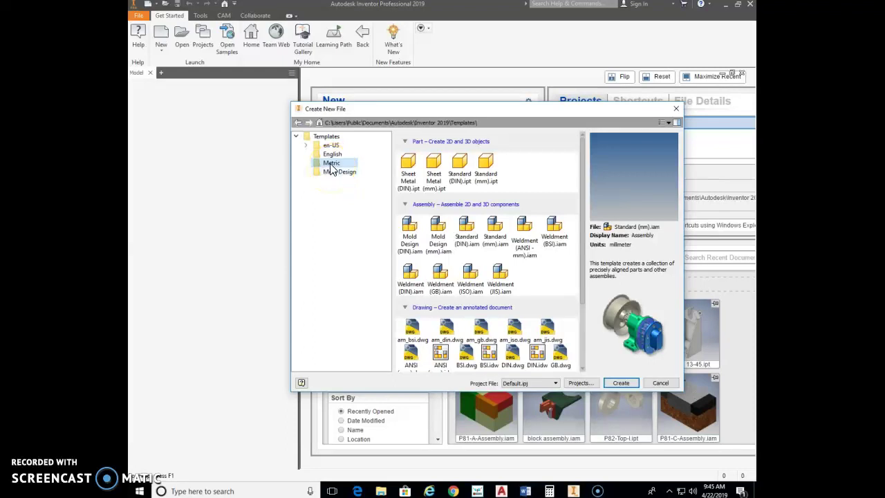
- Create a new assembly from the Metric template Standard (mm).iam
{"action": "left_click", "coordinate": [332, 155]}
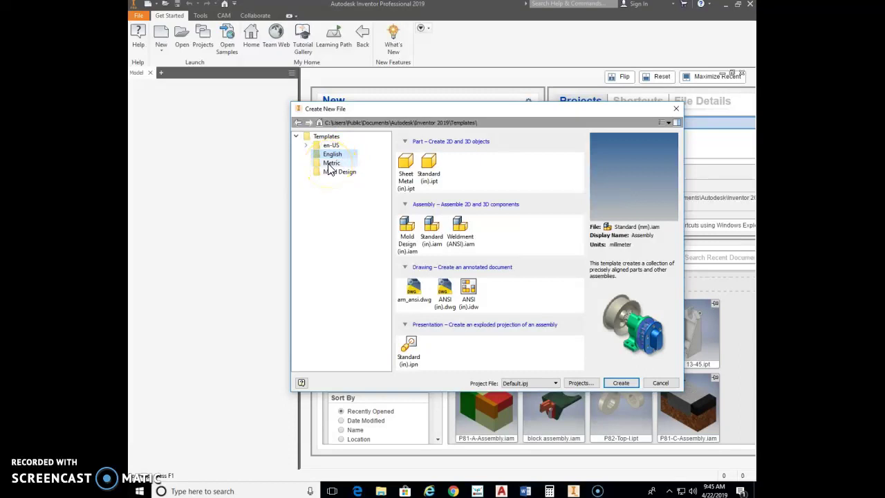
{"action": "left_click", "coordinate": [329, 164]}
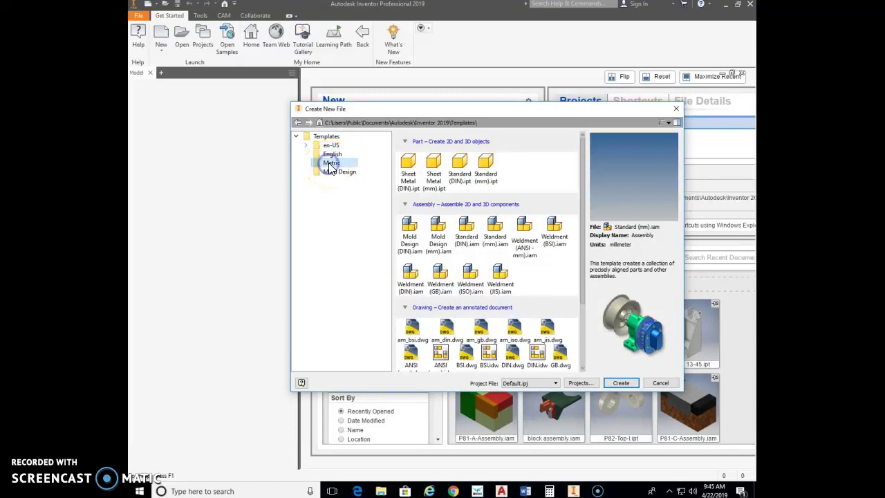
{"action": "double_click", "coordinate": [493, 233]}
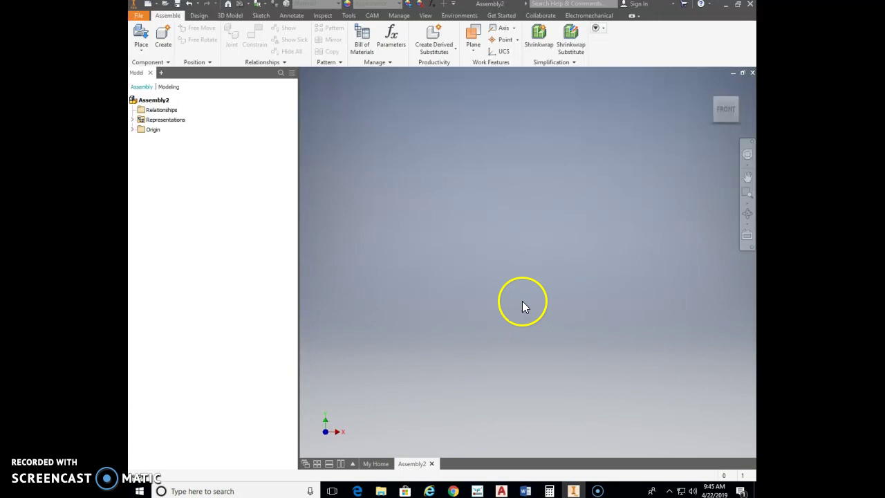
- Place four instances of the 13.5" channel from the Channel folder of New Actobotics side by side in the assembly
{"action": "left_click", "coordinate": [143, 36]}
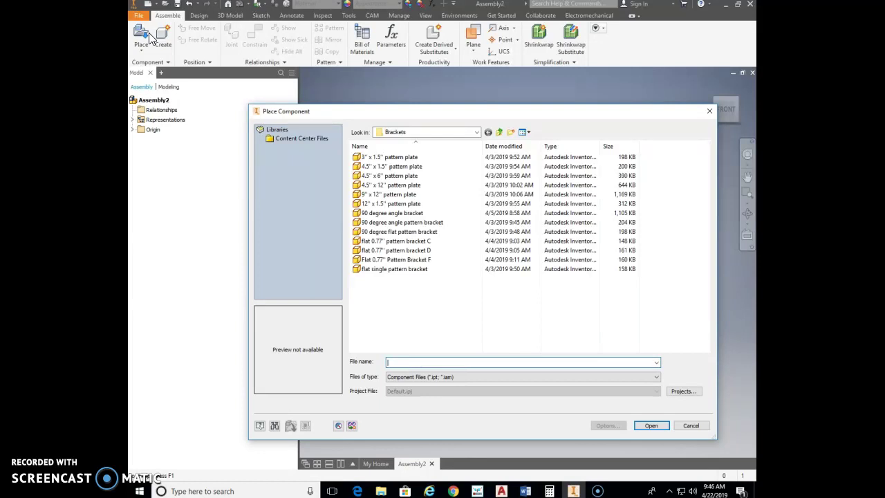
{"action": "left_click", "coordinate": [499, 133]}
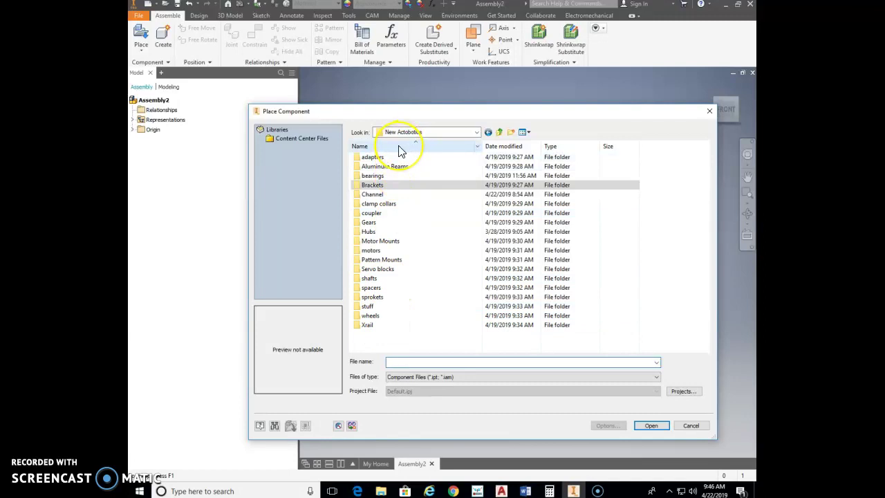
{"action": "double_click", "coordinate": [372, 185]}
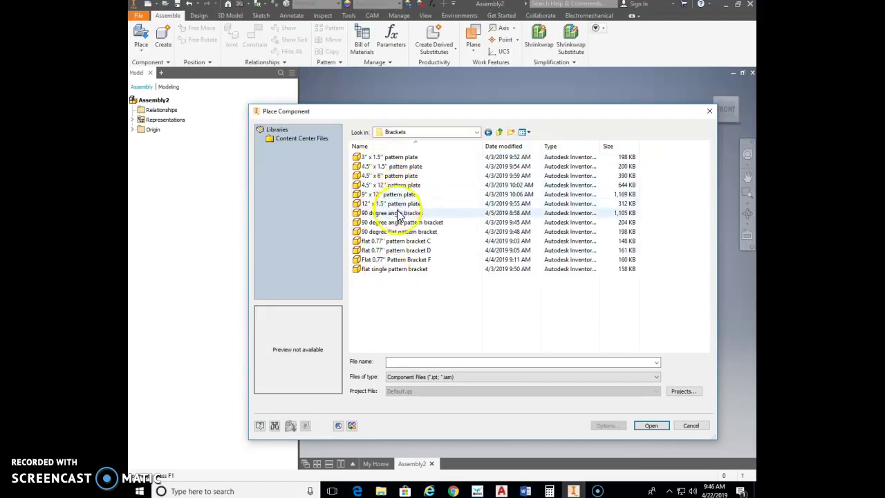
{"action": "left_click", "coordinate": [500, 131]}
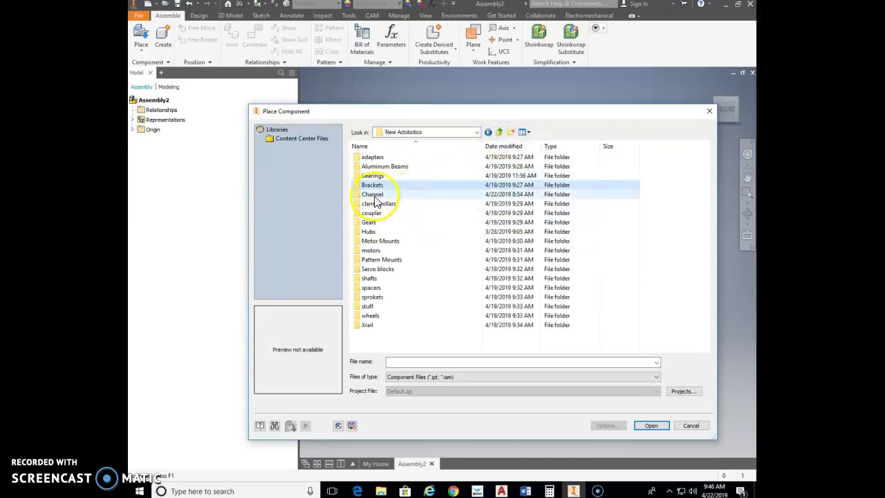
{"action": "double_click", "coordinate": [373, 197]}
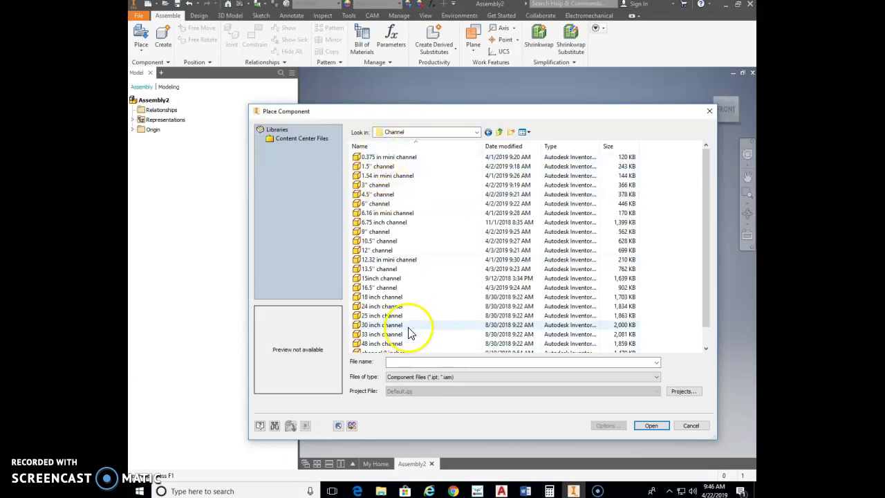
{"action": "double_click", "coordinate": [373, 275]}
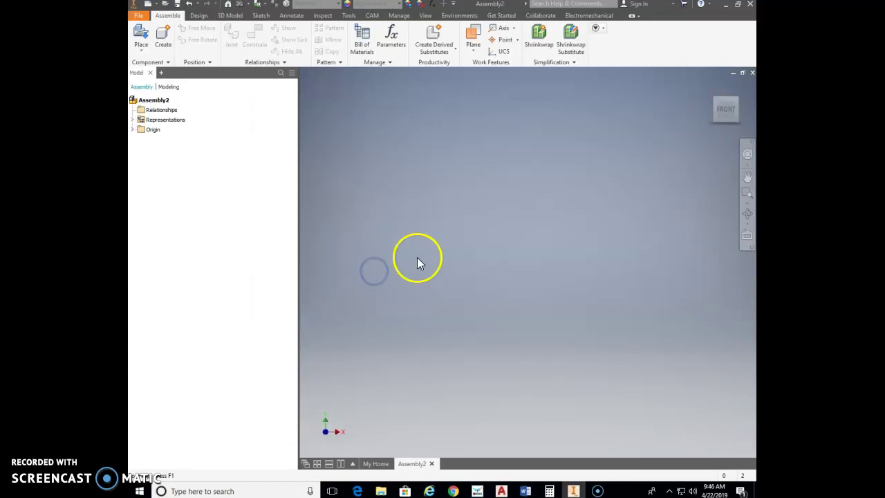
{"action": "left_click", "coordinate": [464, 291]}
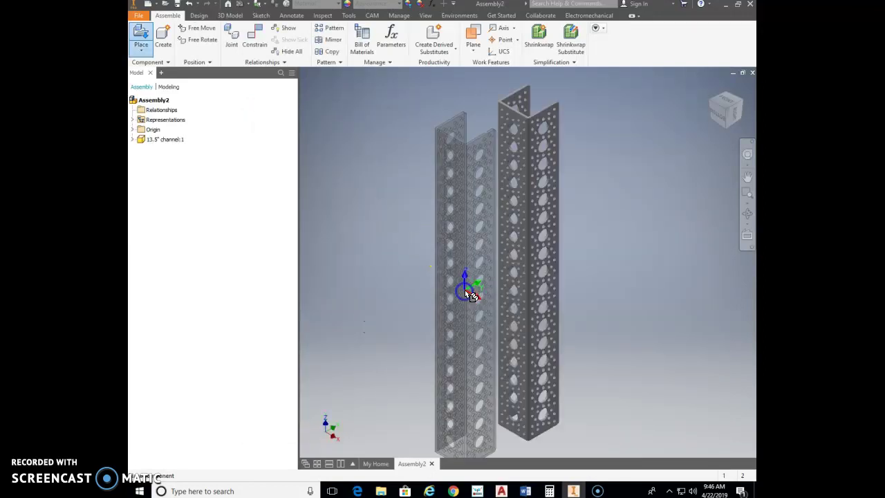
{"action": "left_click", "coordinate": [606, 273]}
{"action": "left_click", "coordinate": [442, 233]}
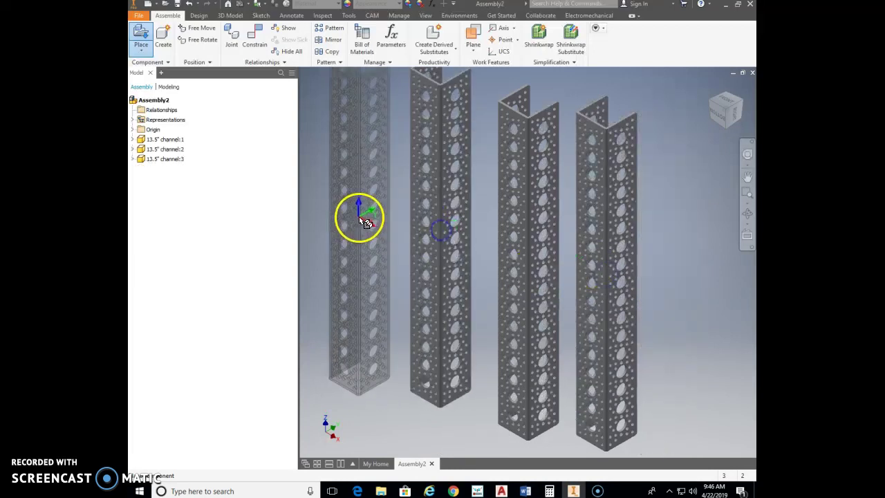
{"action": "left_click", "coordinate": [361, 215]}
{"action": "key", "text": "Escape"}
- Move three of the 13.5" channels apart so that all four lie separately in an isometric view
{"action": "scroll", "coordinate": [492, 247], "scroll_direction": "down", "scroll_amount": 3}
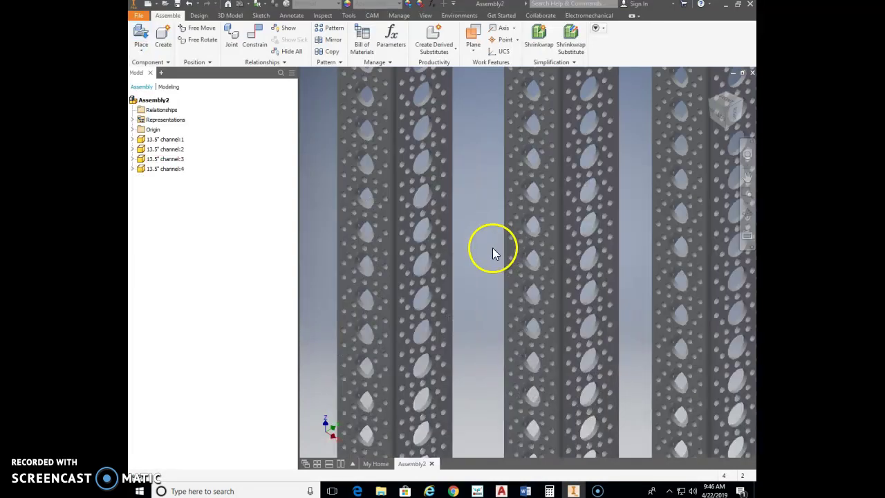
{"action": "scroll", "coordinate": [494, 247], "scroll_direction": "up", "scroll_amount": 6}
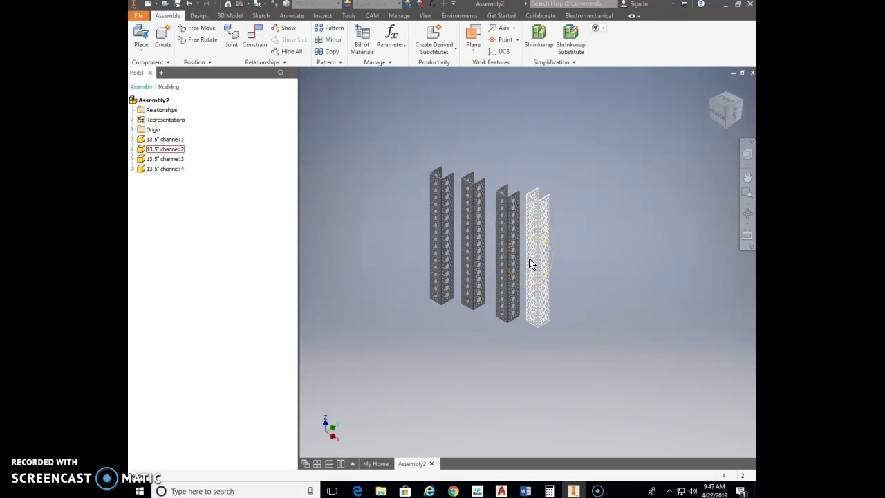
{"action": "left_click", "coordinate": [718, 118]}
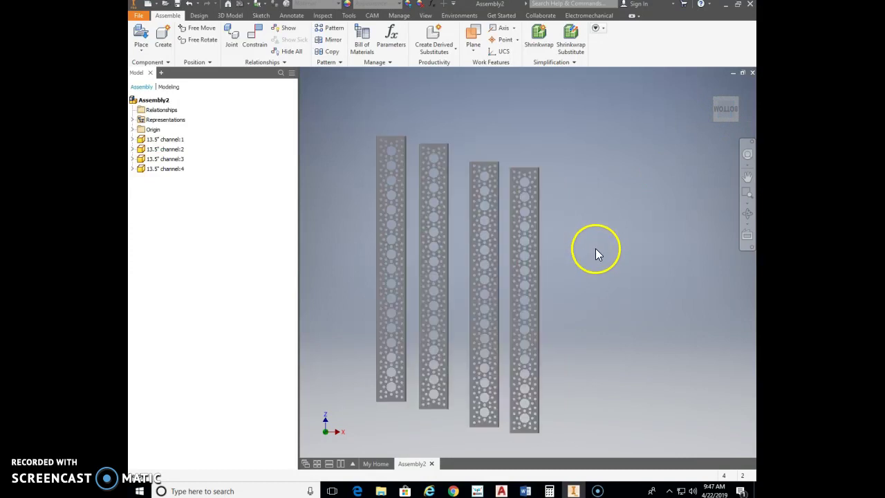
{"action": "mouse_move", "coordinate": [746, 109]}
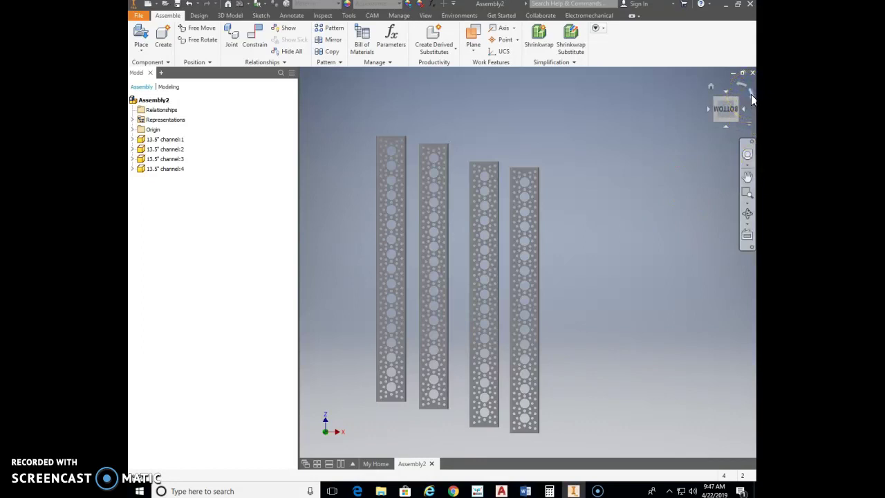
{"action": "left_click", "coordinate": [751, 95]}
{"action": "scroll", "coordinate": [561, 273], "scroll_direction": "down", "scroll_amount": 3}
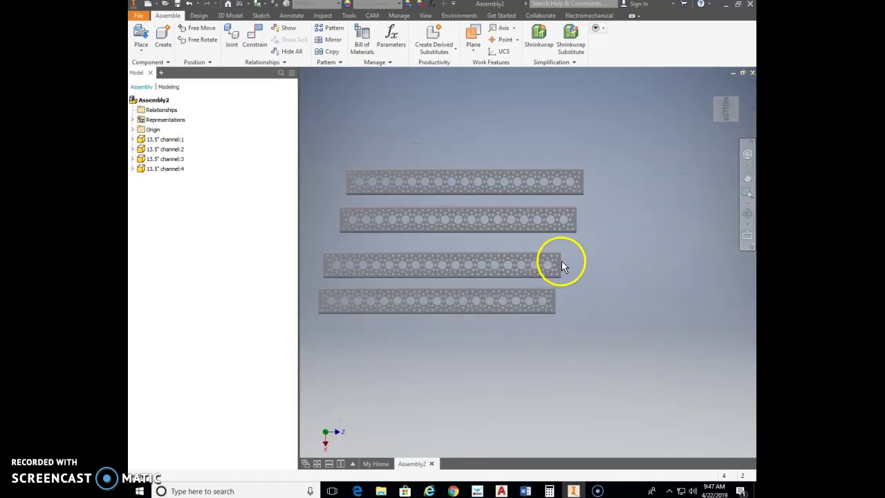
{"action": "middle_click_drag", "start_coordinate": [634, 189], "coordinate": [705, 209]}
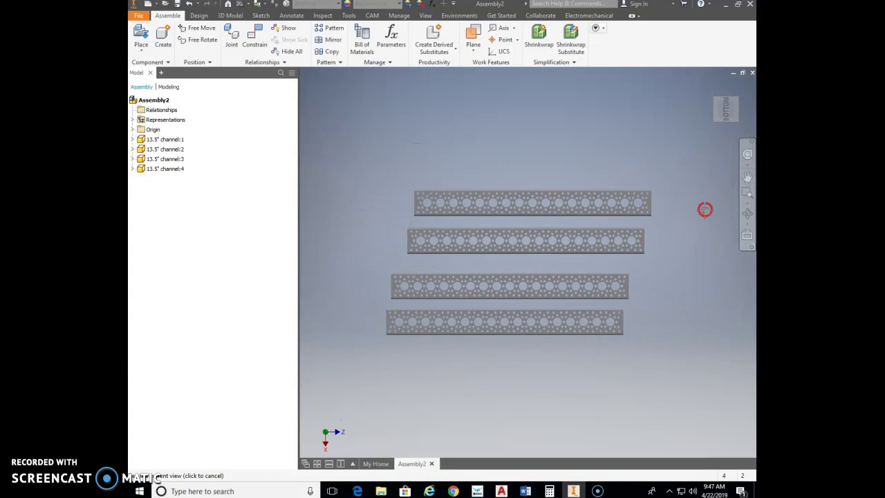
{"action": "left_click", "coordinate": [736, 98]}
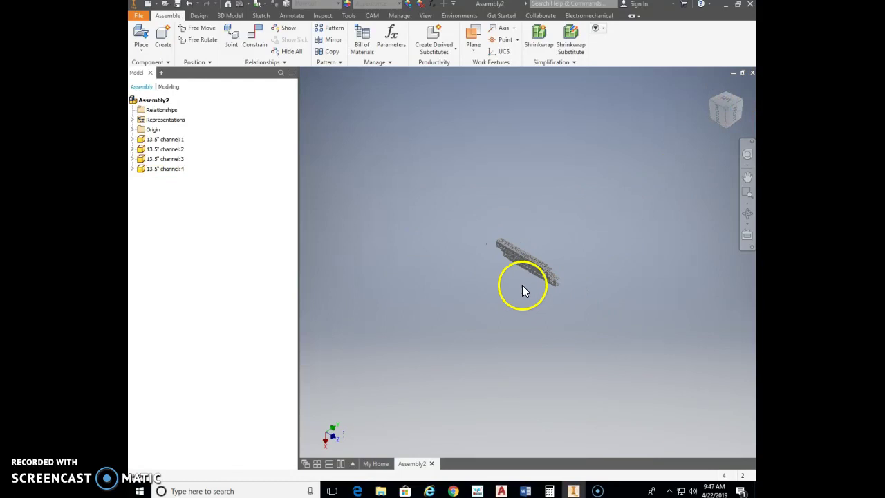
{"action": "scroll", "coordinate": [562, 248], "scroll_direction": "down", "scroll_amount": 4}
{"action": "middle_click_drag", "start_coordinate": [598, 247], "coordinate": [731, 253]}
{"action": "scroll", "coordinate": [677, 270], "scroll_direction": "up", "scroll_amount": 3}
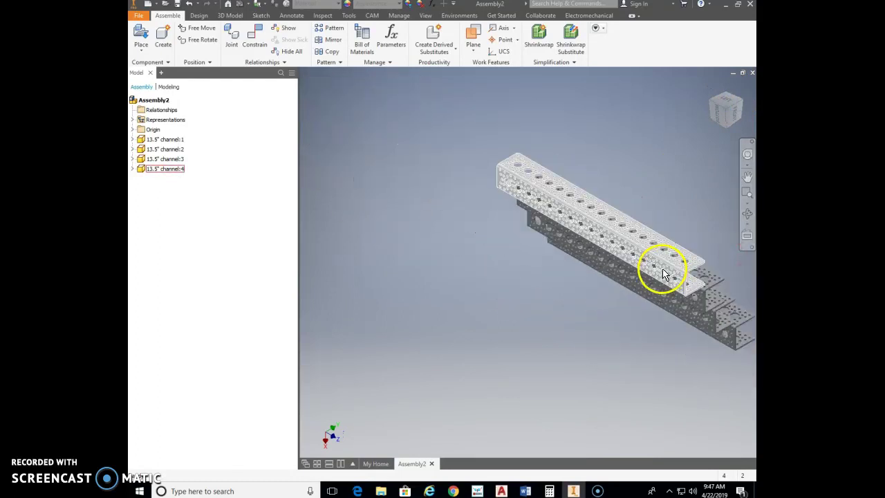
{"action": "left_click_drag", "start_coordinate": [661, 272], "coordinate": [573, 302]}
{"action": "left_click_drag", "start_coordinate": [669, 259], "coordinate": [532, 331]}
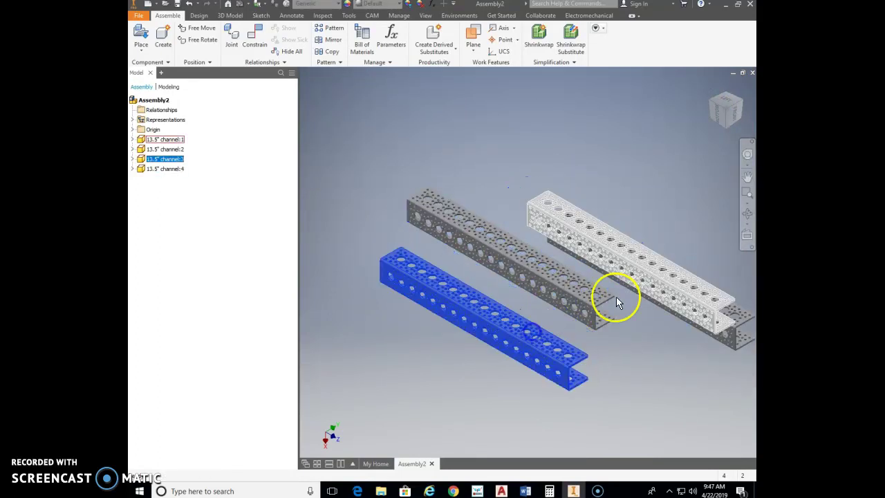
{"action": "left_click_drag", "start_coordinate": [675, 283], "coordinate": [649, 185]}
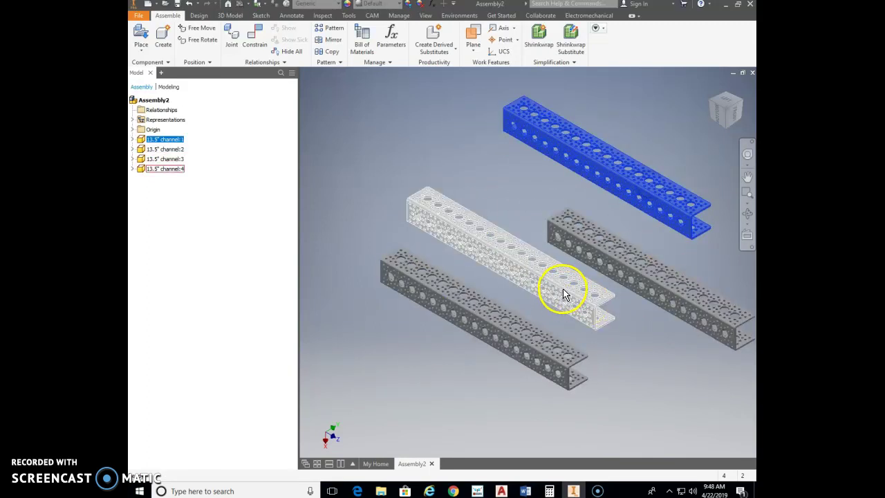
- Set an isometric view with the channels' open sides facing the viewer as the home view with Fixed Distance
{"action": "left_click", "coordinate": [741, 102]}
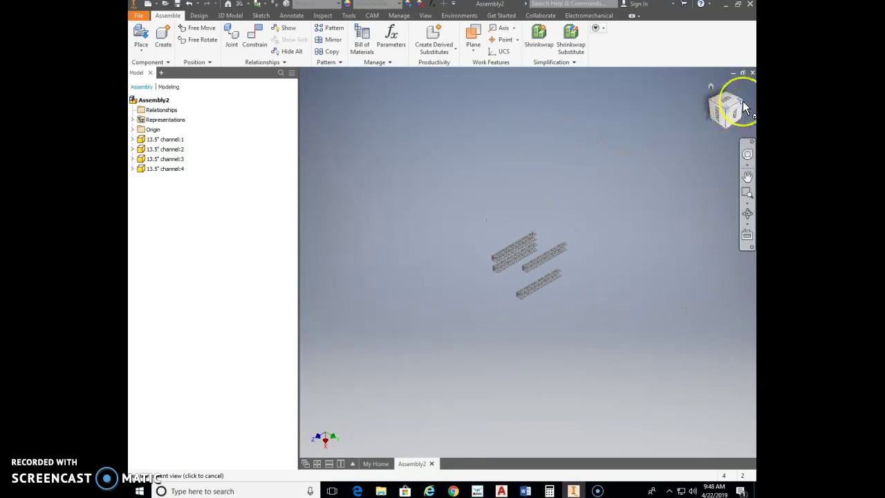
{"action": "scroll", "coordinate": [602, 241], "scroll_direction": "up", "scroll_amount": 5}
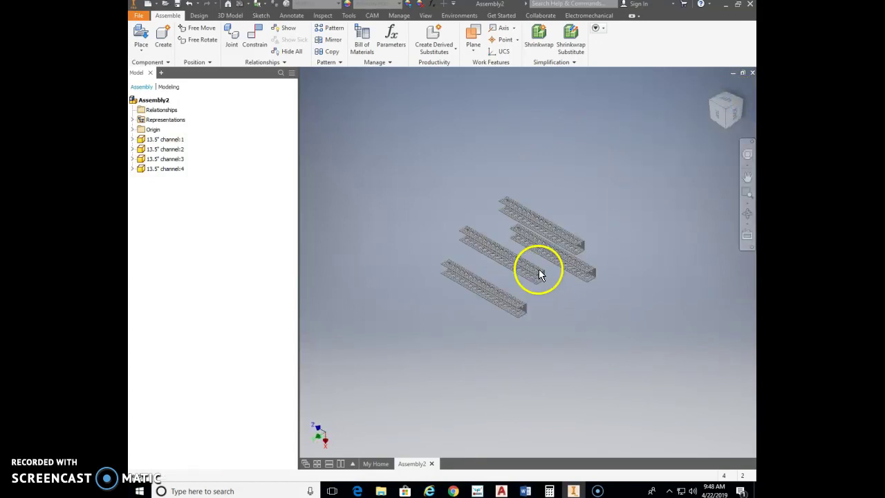
{"action": "scroll", "coordinate": [628, 259], "scroll_direction": "down", "scroll_amount": 6}
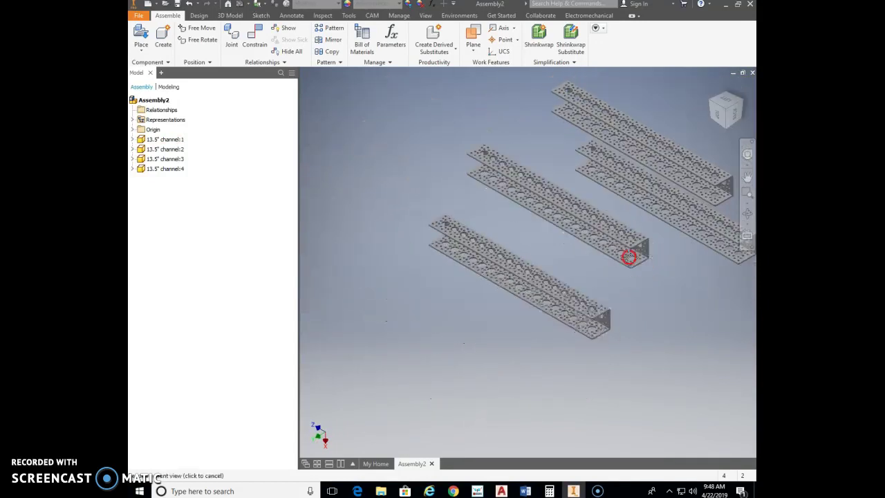
{"action": "scroll", "coordinate": [544, 263], "scroll_direction": "up", "scroll_amount": 3}
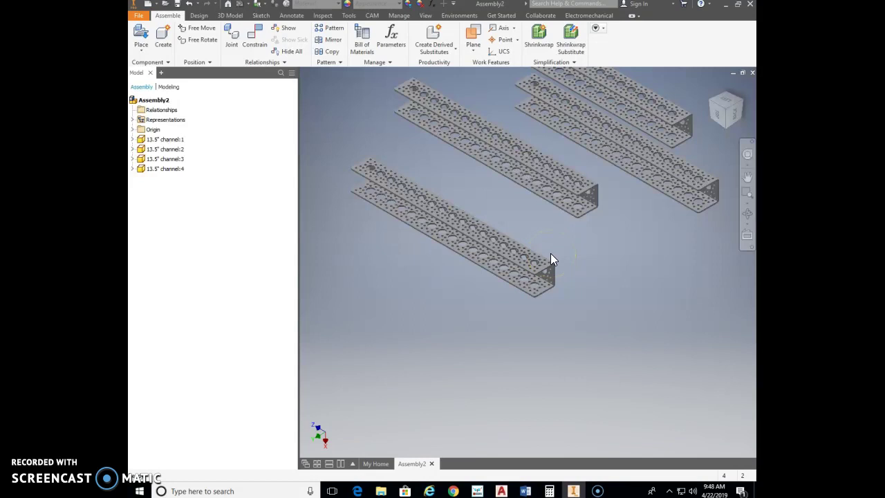
{"action": "left_click_drag", "start_coordinate": [545, 251], "coordinate": [410, 220]}
{"action": "middle_click_drag", "start_coordinate": [490, 212], "coordinate": [533, 296]}
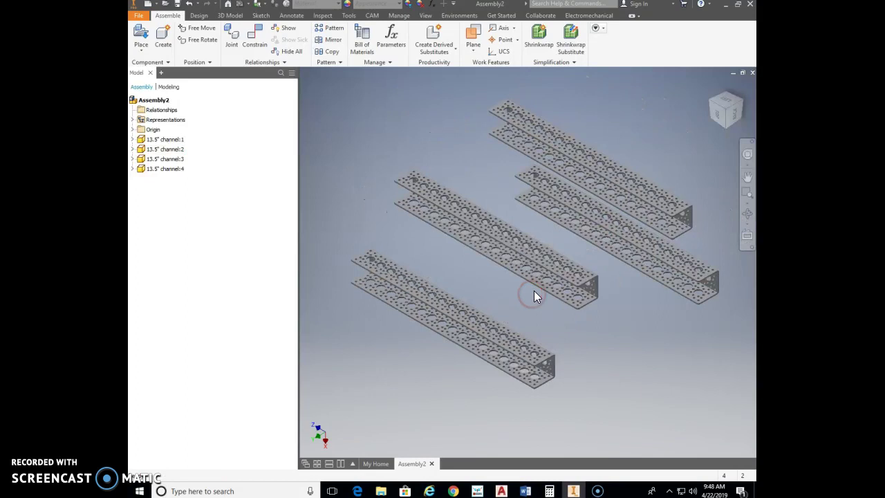
{"action": "left_click", "coordinate": [701, 144]}
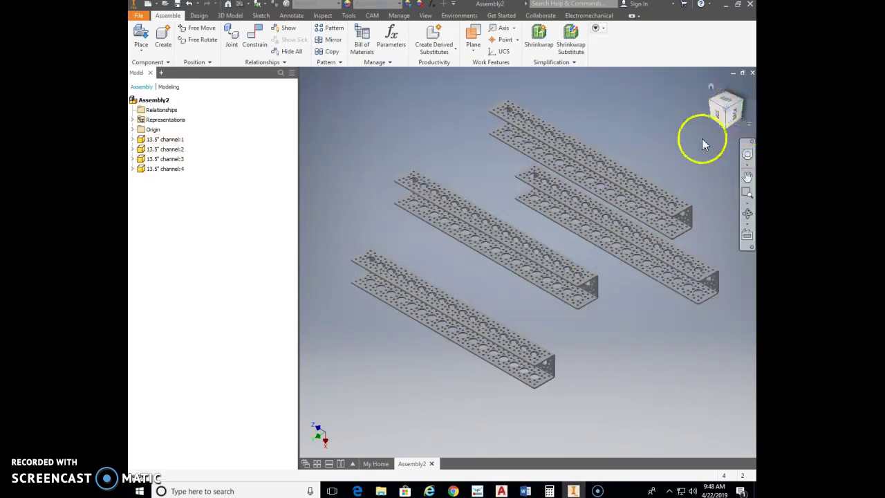
{"action": "right_click", "coordinate": [730, 112]}
{"action": "left_click", "coordinate": [721, 178]}
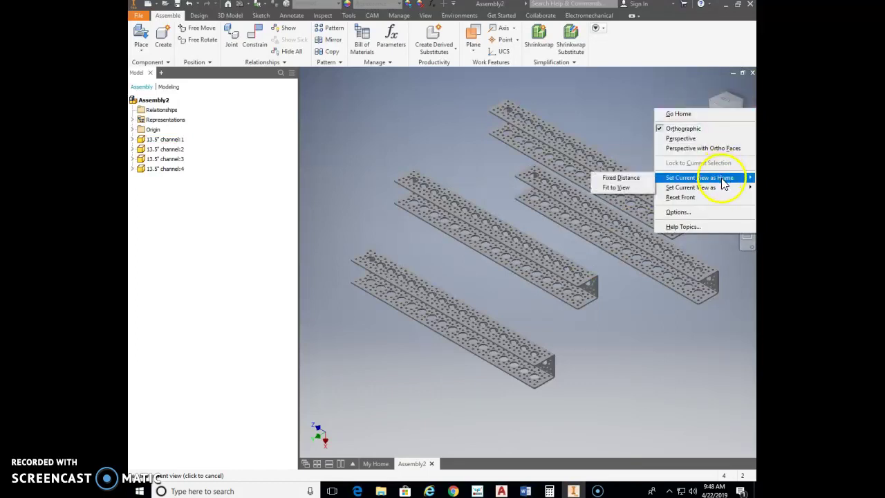
{"action": "left_click", "coordinate": [601, 178]}
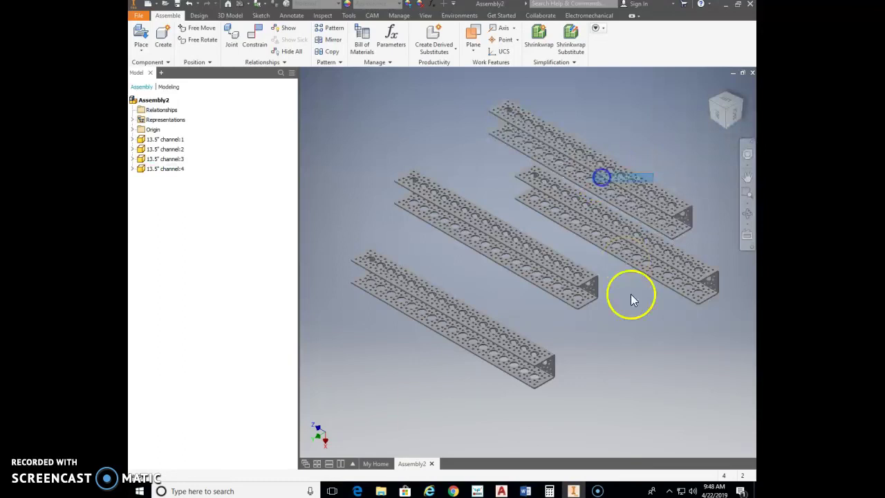
- Define the view looking straight at the horizontal channels, currently labelled Top, as the Front view and return to the home view
{"action": "left_click", "coordinate": [716, 115]}
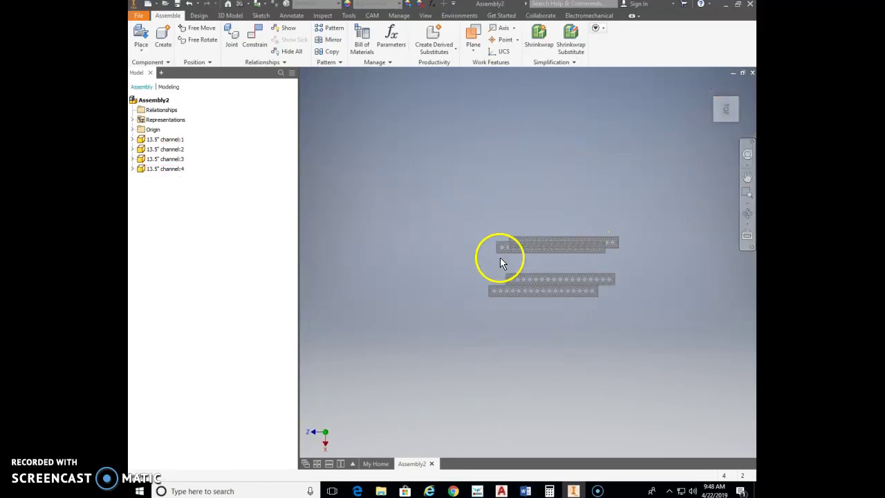
{"action": "scroll", "coordinate": [500, 258], "scroll_direction": "down", "scroll_amount": 3}
{"action": "middle_click_drag", "start_coordinate": [566, 267], "coordinate": [493, 266]}
{"action": "scroll", "coordinate": [518, 264], "scroll_direction": "down", "scroll_amount": 3}
{"action": "scroll", "coordinate": [551, 260], "scroll_direction": "up", "scroll_amount": 2}
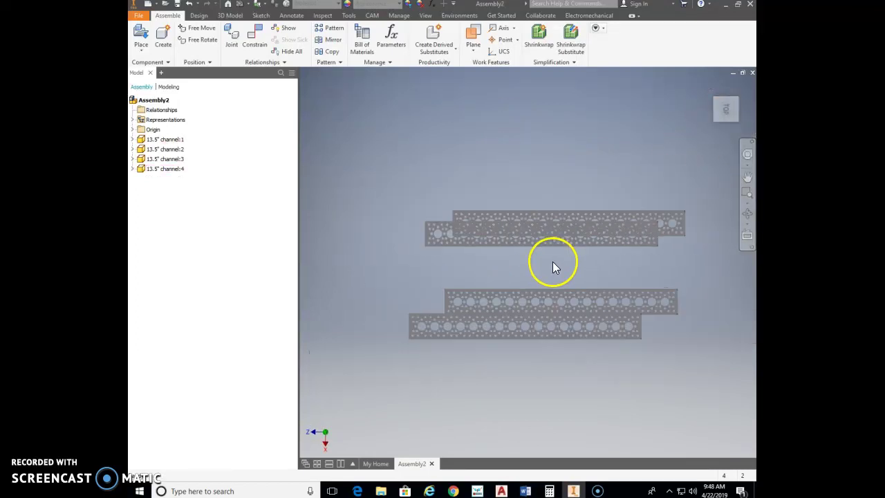
{"action": "middle_click_drag", "start_coordinate": [618, 259], "coordinate": [594, 257]}
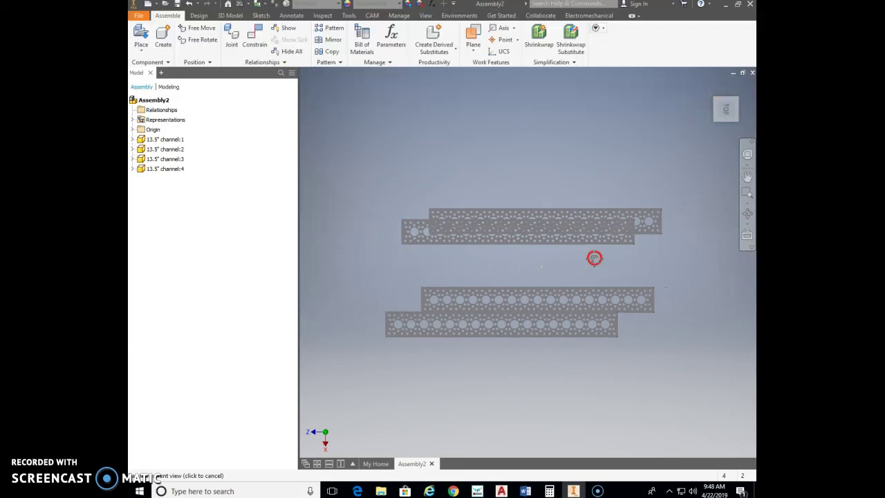
{"action": "right_click", "coordinate": [726, 107]}
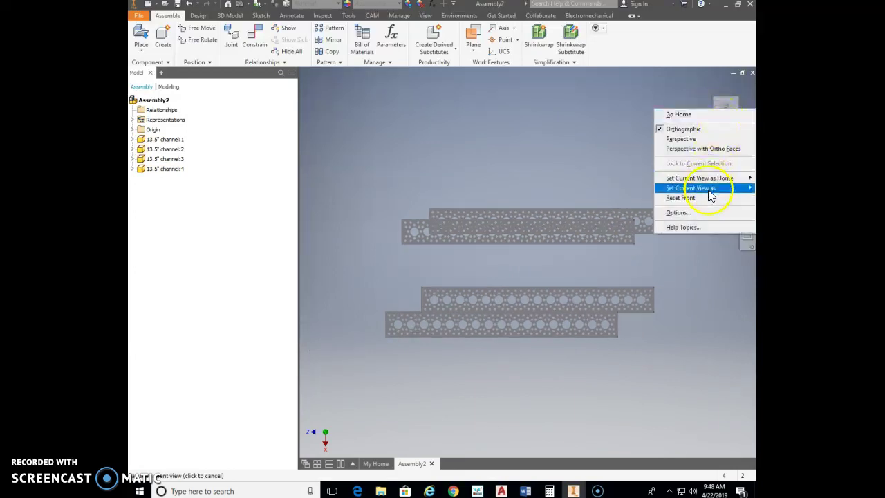
{"action": "mouse_move", "coordinate": [710, 196]}
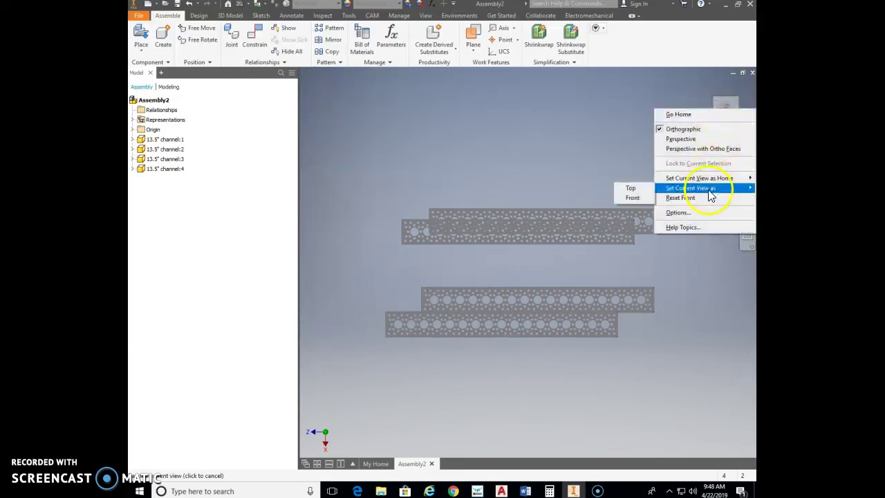
{"action": "left_click", "coordinate": [631, 201]}
{"action": "key", "text": "F6"}
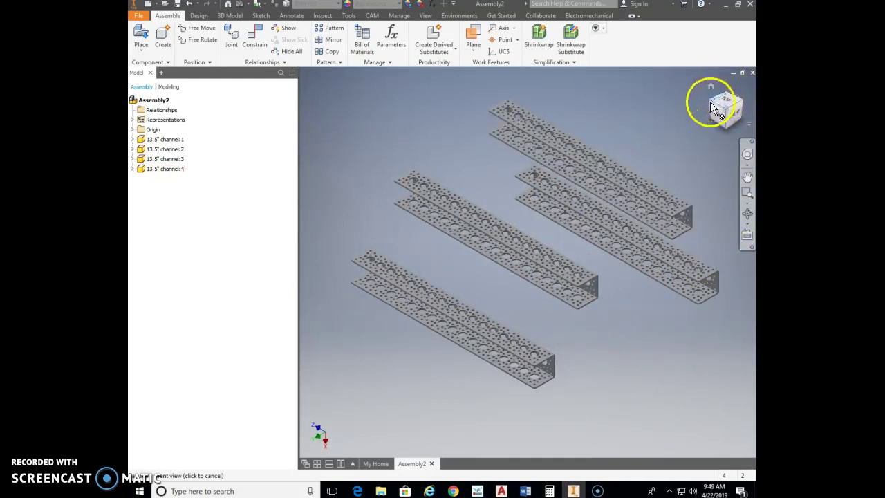
- Move the frontmost 13.5" channel (channel:4) slightly away from the other channels and ground it
{"action": "left_click_drag", "start_coordinate": [741, 116], "coordinate": [632, 128]}
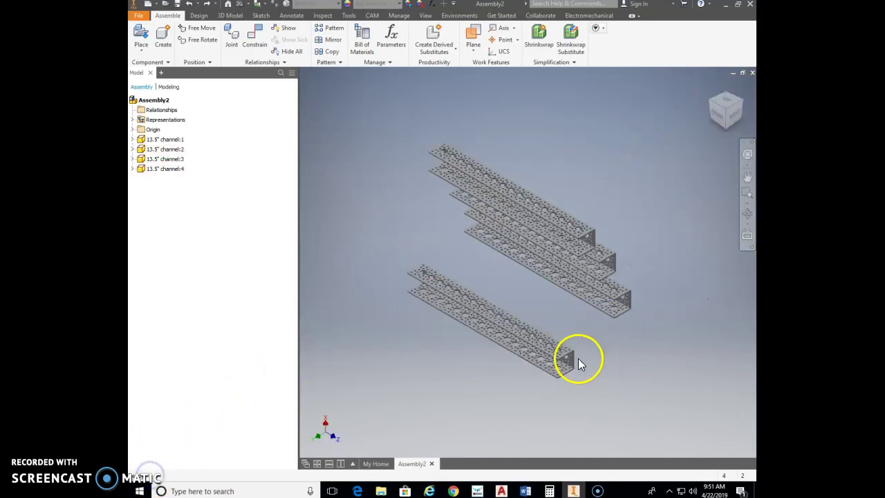
{"action": "left_click_drag", "start_coordinate": [547, 354], "coordinate": [525, 334]}
{"action": "right_click", "coordinate": [525, 334]}
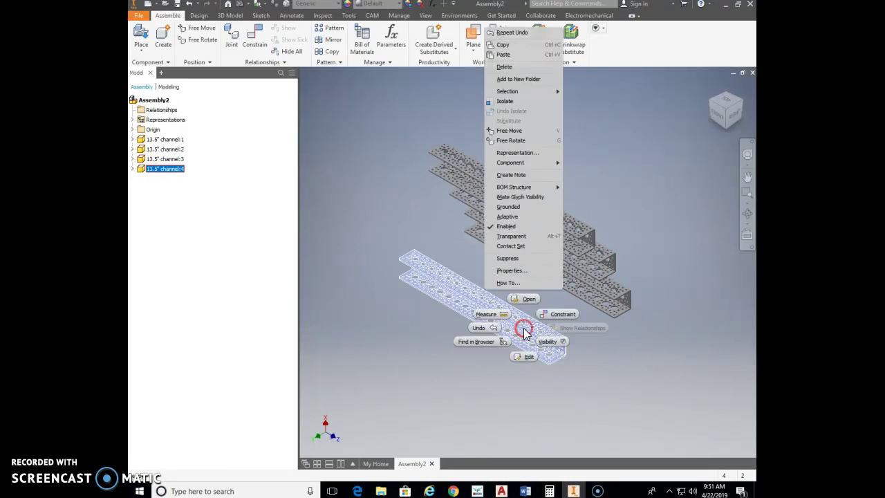
{"action": "left_click", "coordinate": [513, 209]}
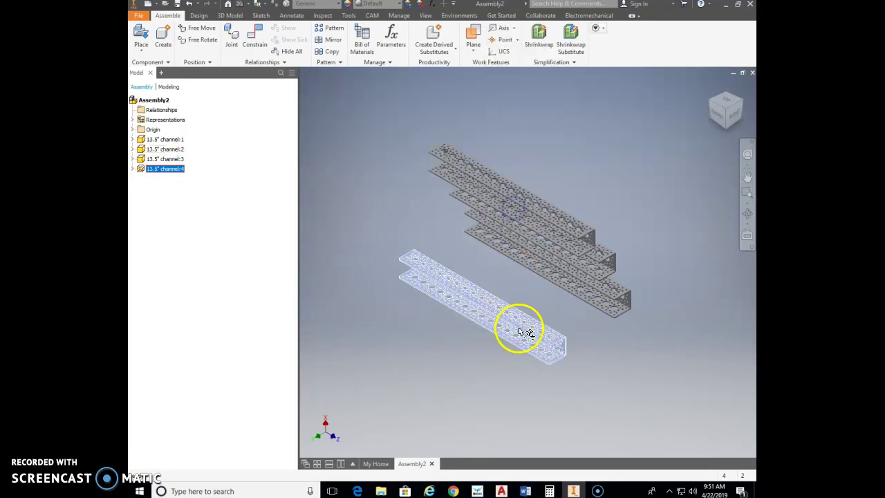
{"action": "left_click", "coordinate": [545, 342]}
{"action": "left_click", "coordinate": [531, 332]}
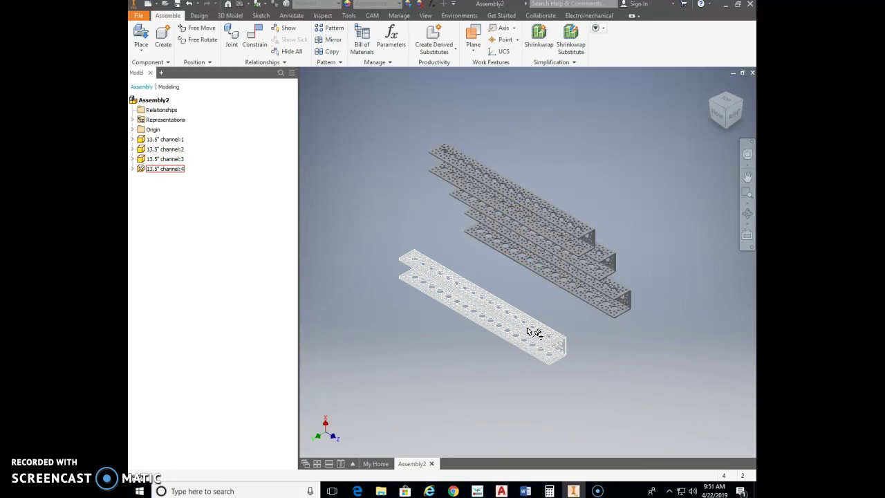
- Spread the three ungrounded 13.5" channels apart behind the grounded one, leaving a gap in front of them
{"action": "left_click_drag", "start_coordinate": [590, 232], "coordinate": [631, 171]}
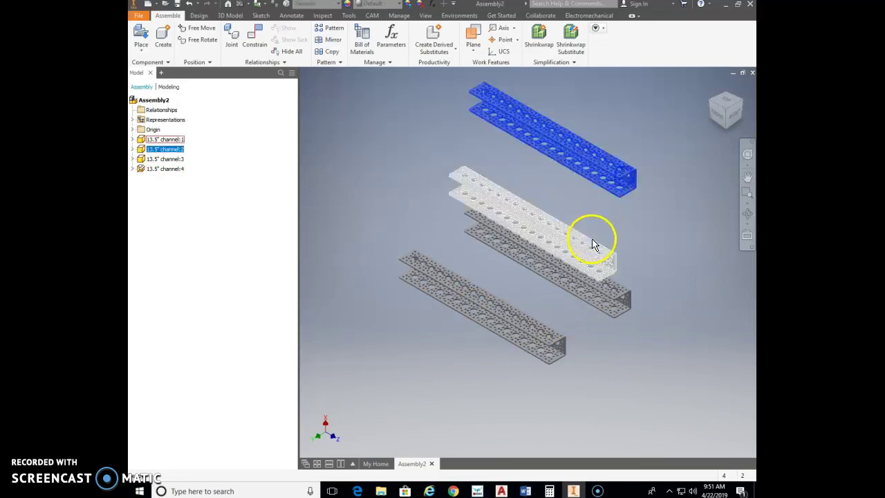
{"action": "left_click_drag", "start_coordinate": [592, 250], "coordinate": [647, 218]}
{"action": "left_click_drag", "start_coordinate": [620, 285], "coordinate": [638, 252]}
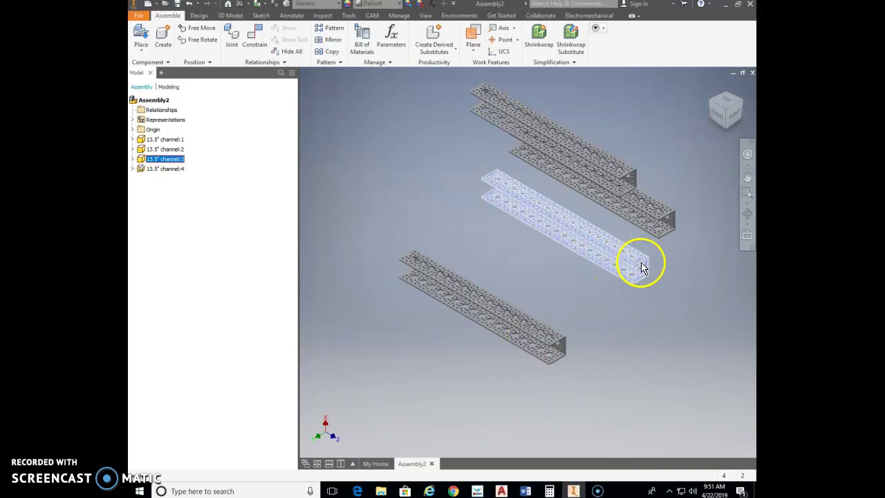
- Mate the end face of channel:3 to the outer back face of the grounded channel:4 with a 0 mm offset
{"action": "scroll", "coordinate": [643, 263], "scroll_direction": "up", "scroll_amount": 3}
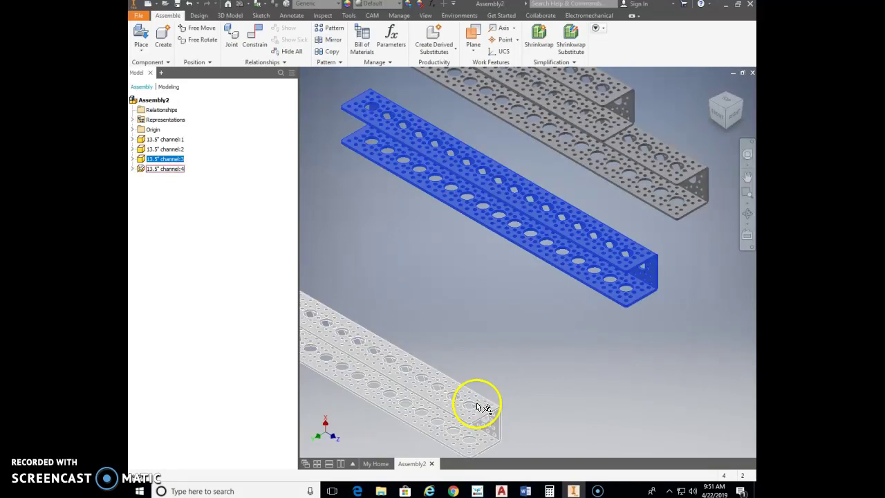
{"action": "middle_click_drag", "start_coordinate": [505, 322], "coordinate": [481, 275]}
{"action": "scroll", "coordinate": [633, 275], "scroll_direction": "up", "scroll_amount": 3}
{"action": "scroll", "coordinate": [632, 277], "scroll_direction": "down", "scroll_amount": 5}
{"action": "key", "text": "c"}
{"action": "scroll", "coordinate": [608, 252], "scroll_direction": "up", "scroll_amount": 5}
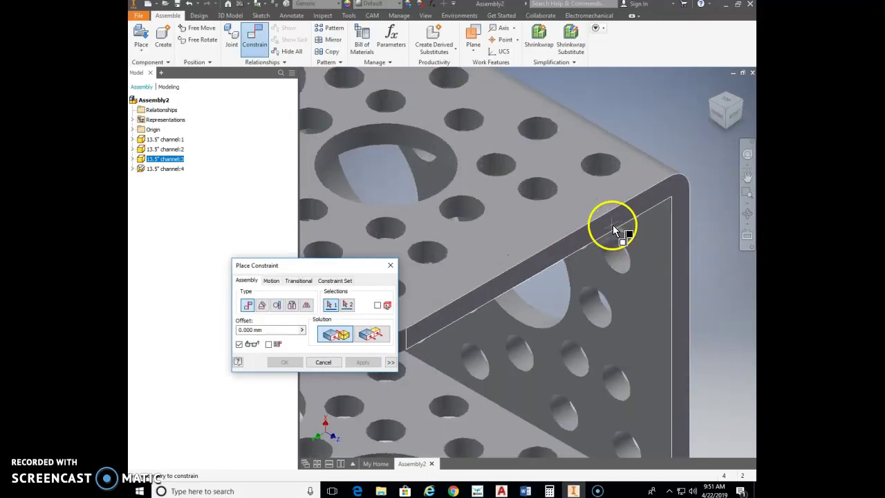
{"action": "left_click", "coordinate": [591, 236]}
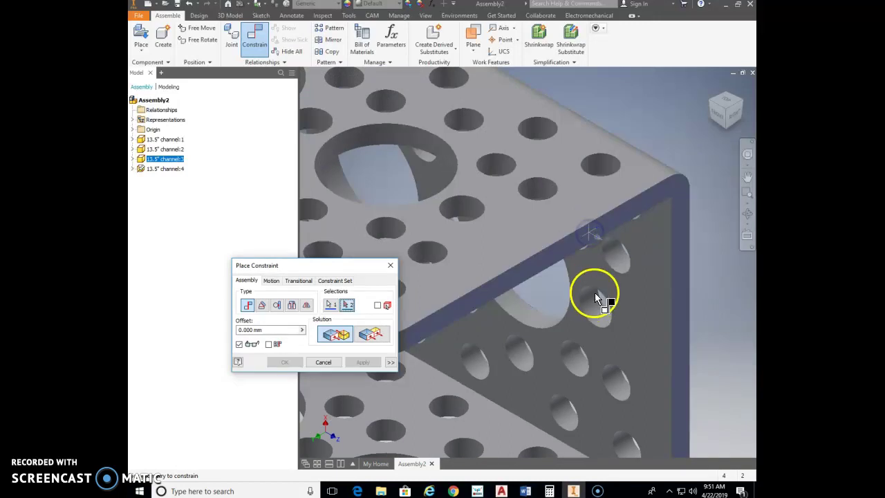
{"action": "scroll", "coordinate": [564, 325], "scroll_direction": "down", "scroll_amount": 10}
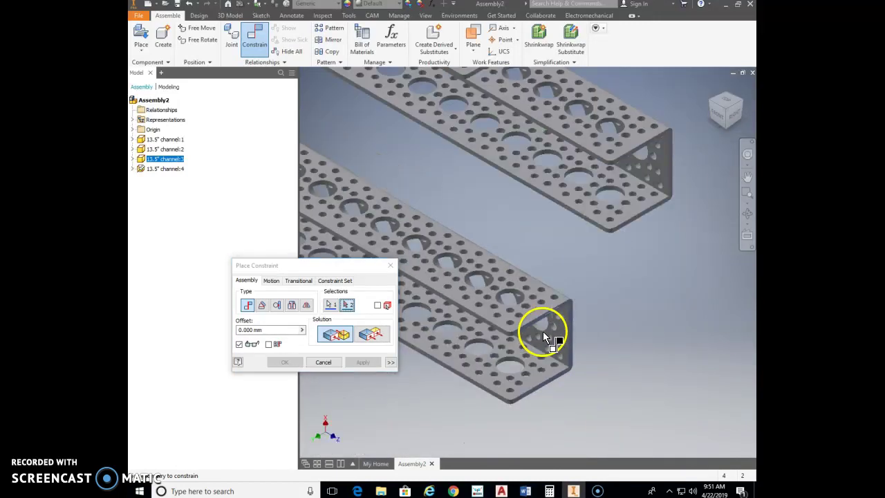
{"action": "left_click_drag", "start_coordinate": [618, 311], "coordinate": [531, 307]}
{"action": "middle_click_drag", "start_coordinate": [531, 307], "coordinate": [500, 305], "text": "shift"}
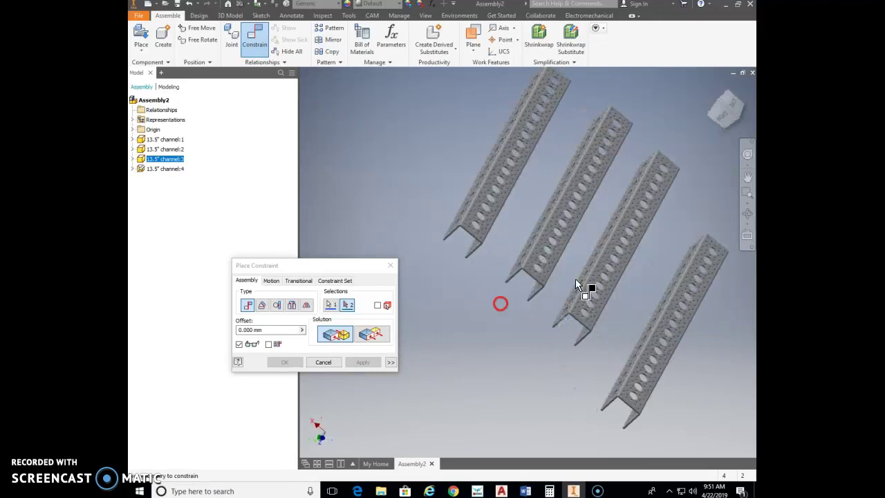
{"action": "scroll", "coordinate": [707, 241], "scroll_direction": "up", "scroll_amount": 6}
{"action": "middle_click_drag", "start_coordinate": [707, 242], "coordinate": [568, 218]}
{"action": "left_click", "coordinate": [583, 286]}
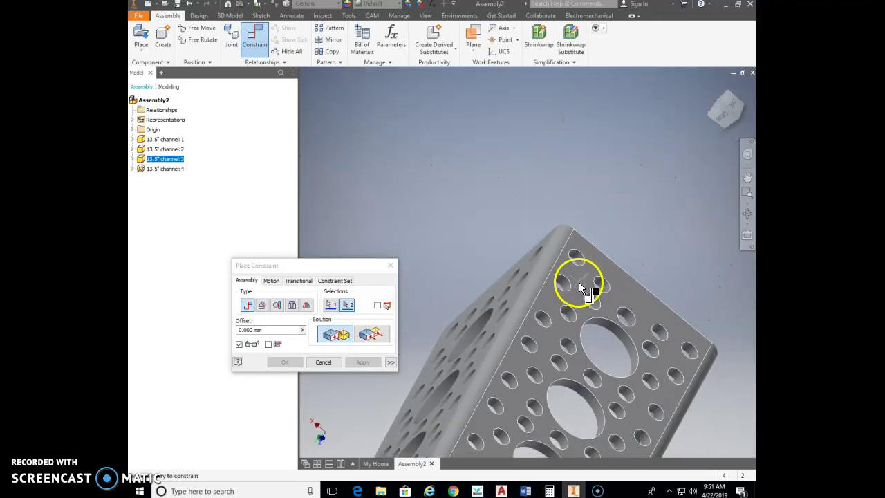
{"action": "left_click", "coordinate": [362, 361]}
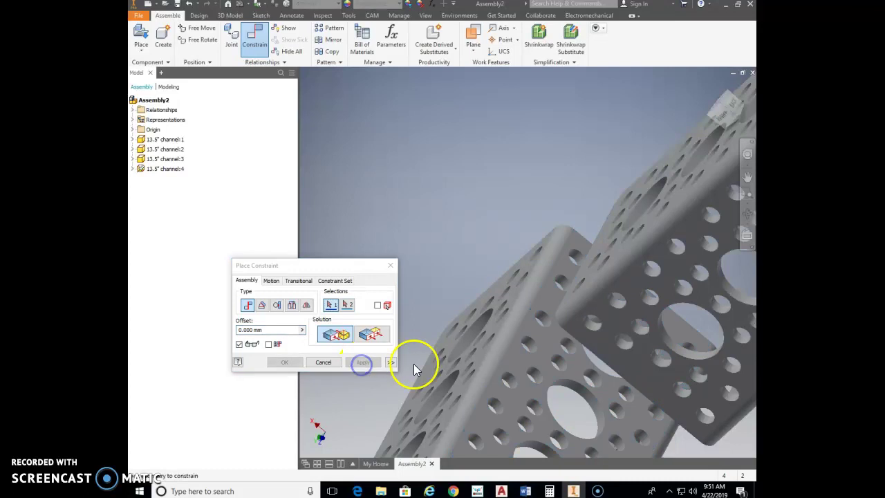
{"action": "left_click", "coordinate": [392, 266]}
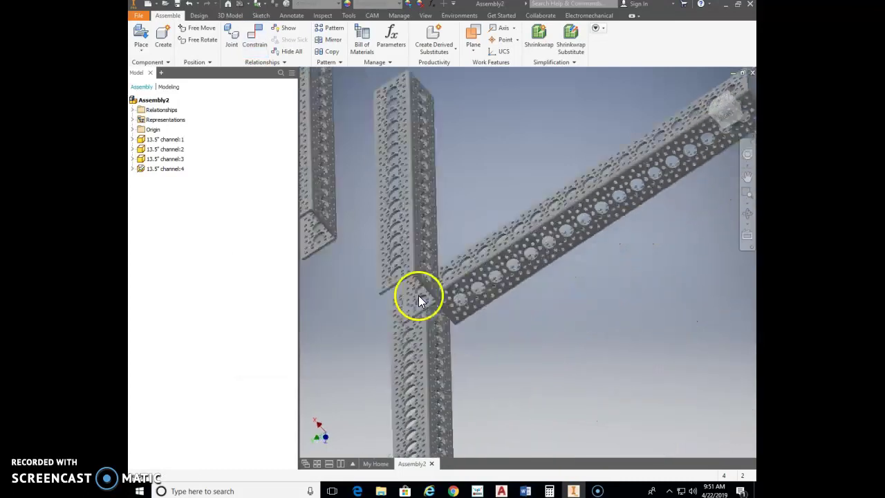
- Add a flush constraint between the top faces of channel:3 and the grounded channel:4
{"action": "left_click", "coordinate": [470, 384]}
{"action": "scroll", "coordinate": [444, 284], "scroll_direction": "down", "scroll_amount": 3}
{"action": "left_click_drag", "start_coordinate": [463, 309], "coordinate": [491, 341]}
{"action": "key", "text": "c"}
{"action": "scroll", "coordinate": [470, 317], "scroll_direction": "up", "scroll_amount": 5}
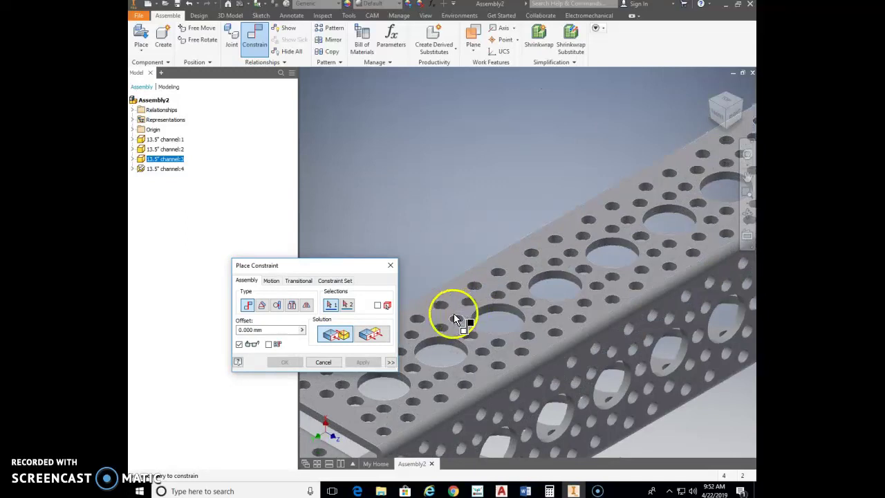
{"action": "left_click", "coordinate": [371, 335]}
{"action": "left_click", "coordinate": [668, 191]}
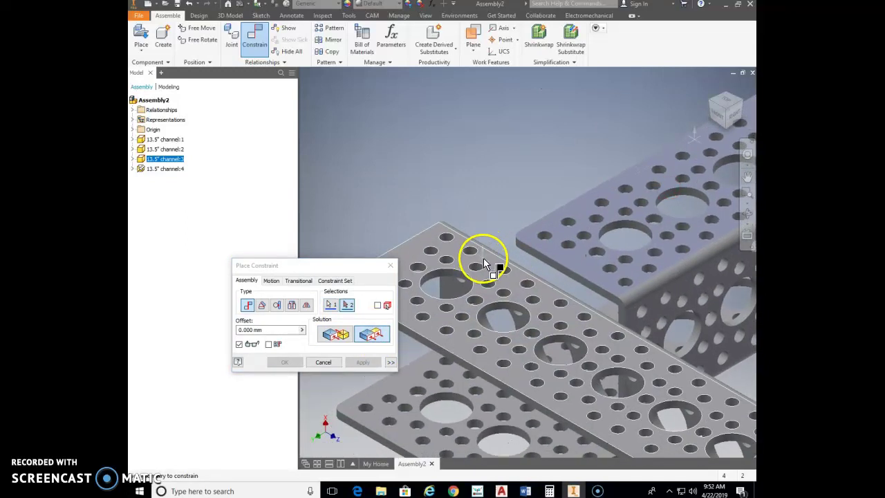
{"action": "left_click", "coordinate": [483, 260]}
{"action": "left_click", "coordinate": [364, 364]}
{"action": "key", "text": "Escape"}
- Slide channel:3 along the back of the grounded channel to its far end and examine the corner joint
{"action": "left_click_drag", "start_coordinate": [626, 275], "coordinate": [539, 306]}
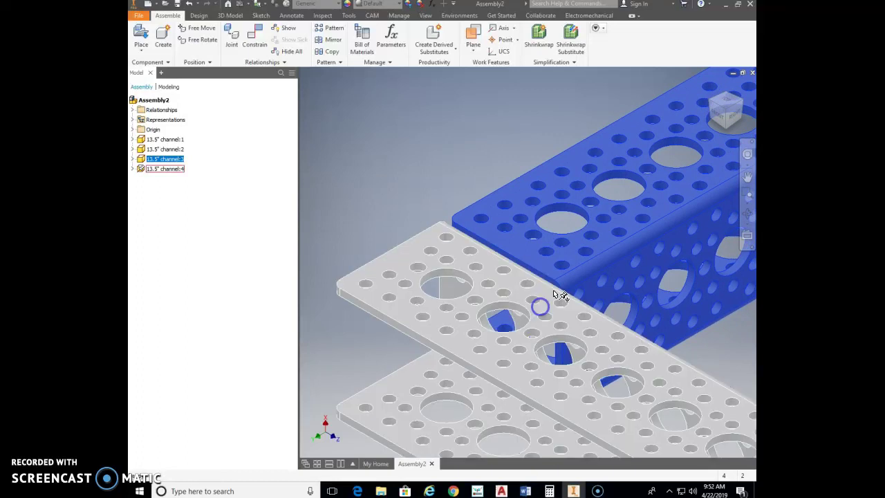
{"action": "scroll", "coordinate": [555, 294], "scroll_direction": "up", "scroll_amount": 4}
{"action": "left_click_drag", "start_coordinate": [585, 273], "coordinate": [421, 210]}
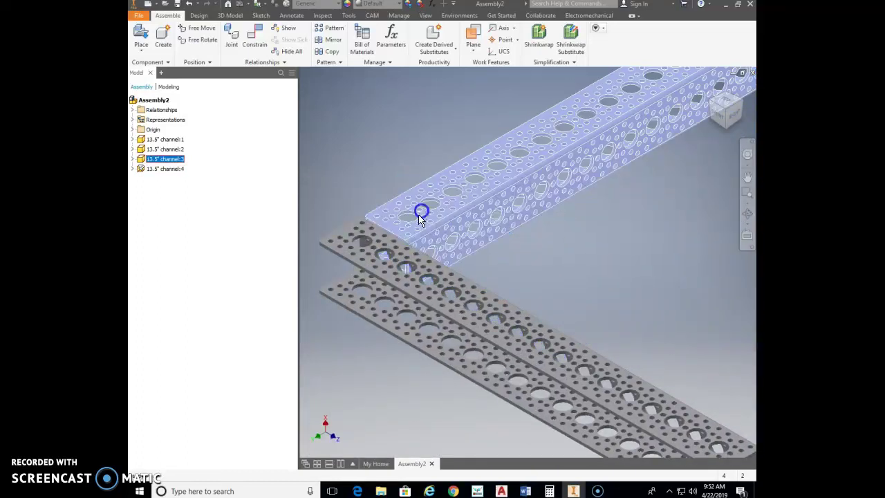
{"action": "middle_click_drag", "start_coordinate": [456, 296], "coordinate": [518, 304], "text": "shift"}
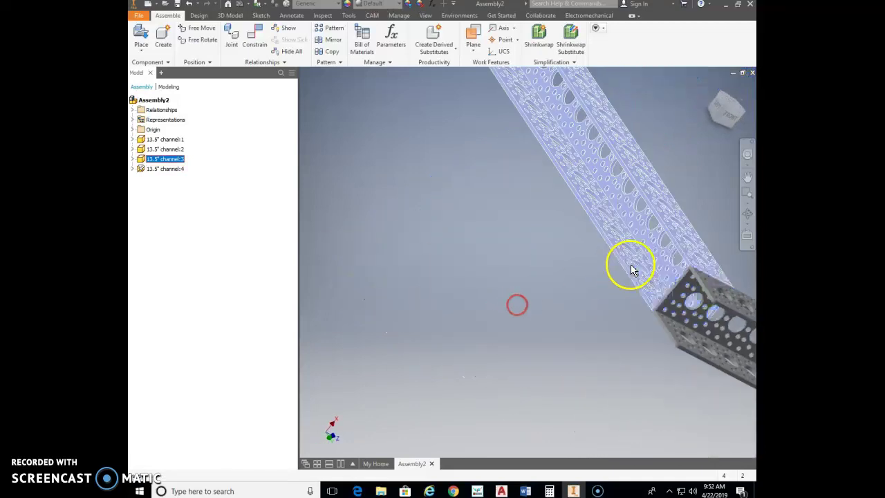
{"action": "middle_click_drag", "start_coordinate": [664, 281], "coordinate": [622, 279], "text": "shift"}
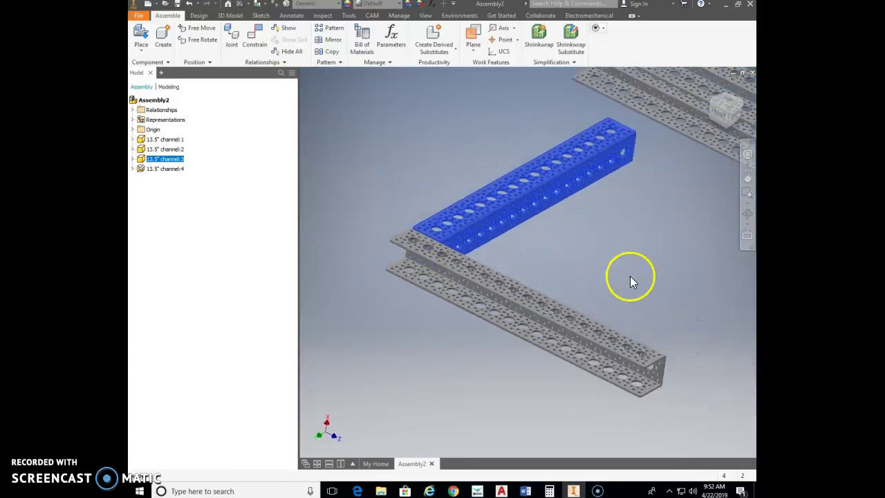
- Move channel:1 and channel:2 clear of the L-shaped pair, with channel:1 near the open end and channel:2 farther behind
{"action": "left_click_drag", "start_coordinate": [644, 214], "coordinate": [673, 254]}
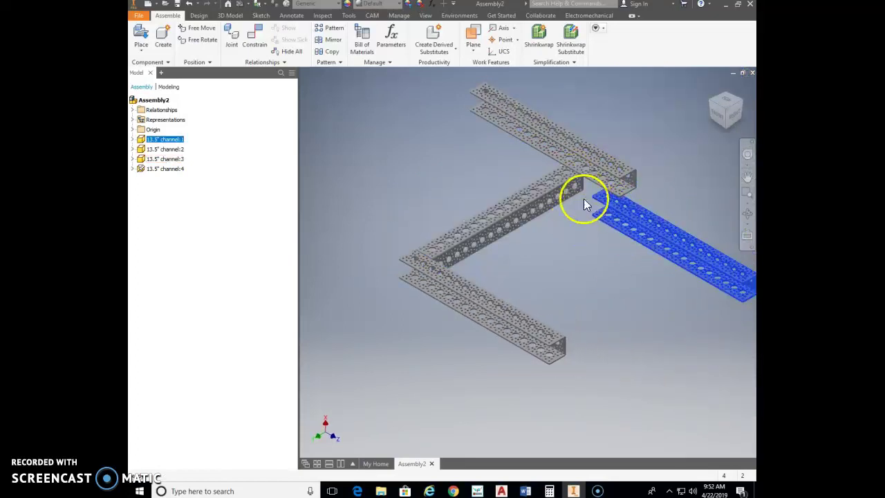
{"action": "scroll", "coordinate": [569, 315], "scroll_direction": "down", "scroll_amount": 4}
{"action": "middle_click_drag", "start_coordinate": [571, 311], "coordinate": [526, 143]}
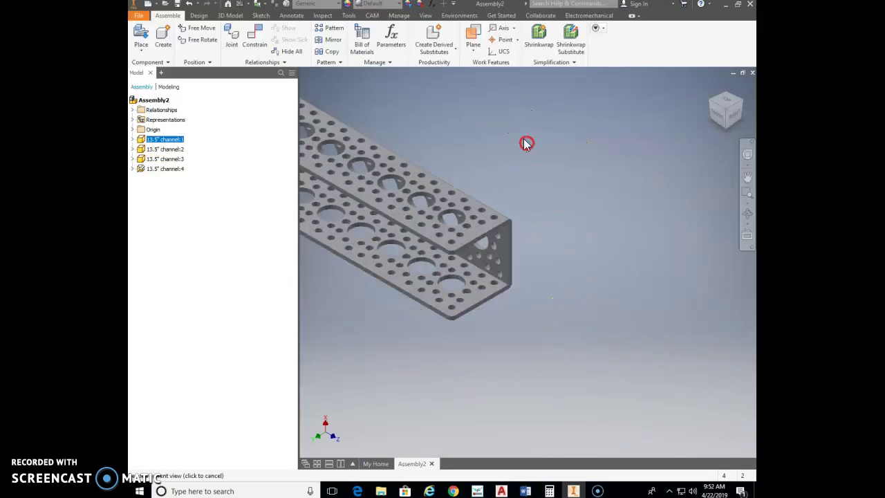
{"action": "left_click_drag", "start_coordinate": [485, 204], "coordinate": [491, 192]}
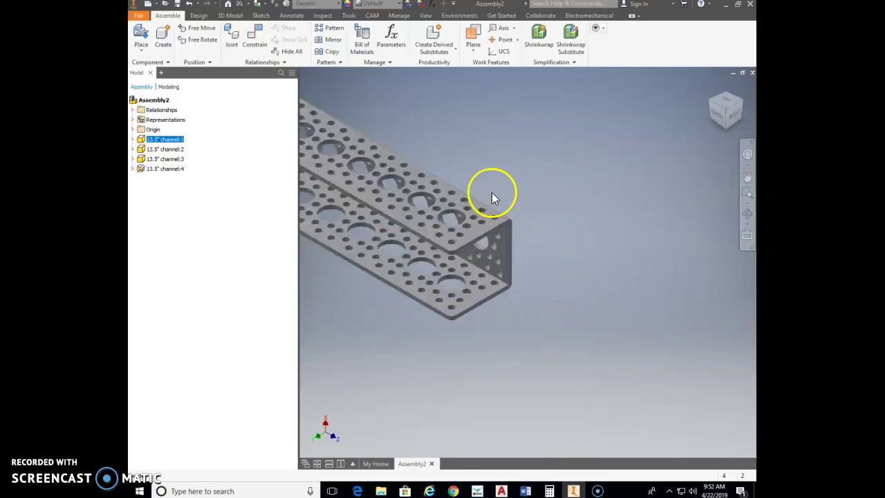
{"action": "scroll", "coordinate": [496, 198], "scroll_direction": "down", "scroll_amount": 5}
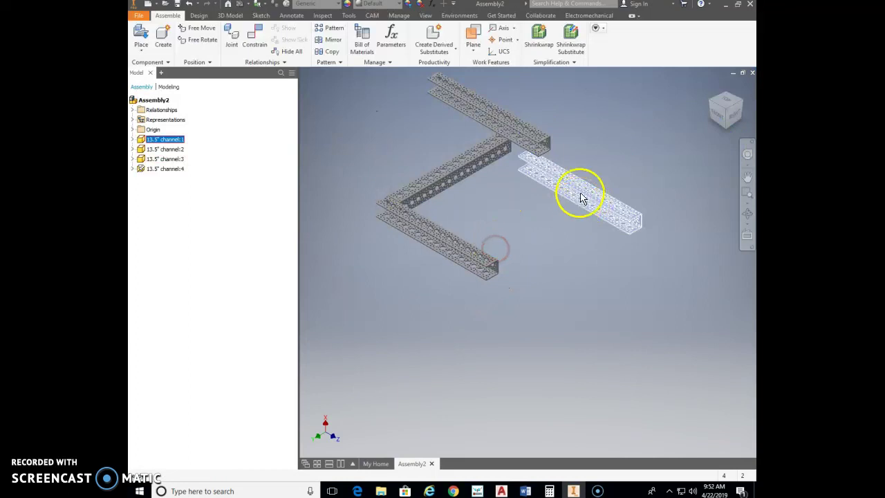
{"action": "middle_click_drag", "start_coordinate": [581, 196], "coordinate": [566, 252]}
{"action": "left_click_drag", "start_coordinate": [521, 203], "coordinate": [621, 187]}
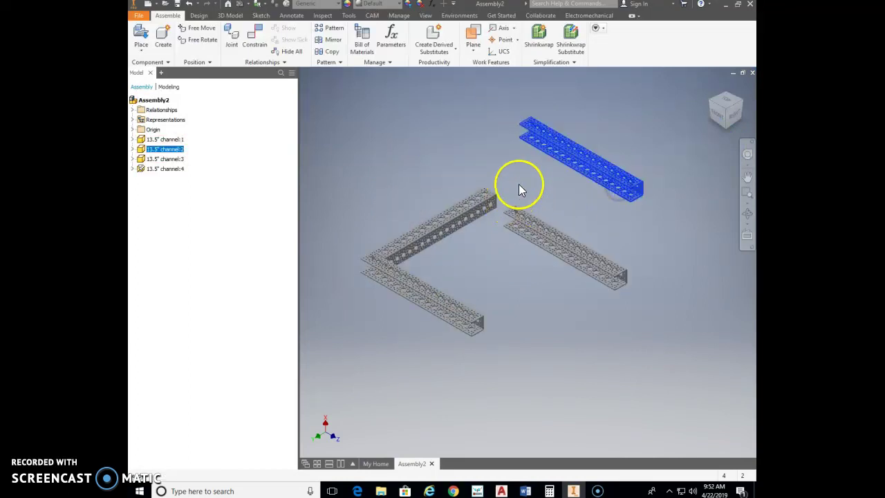
{"action": "left_click_drag", "start_coordinate": [500, 201], "coordinate": [487, 210]}
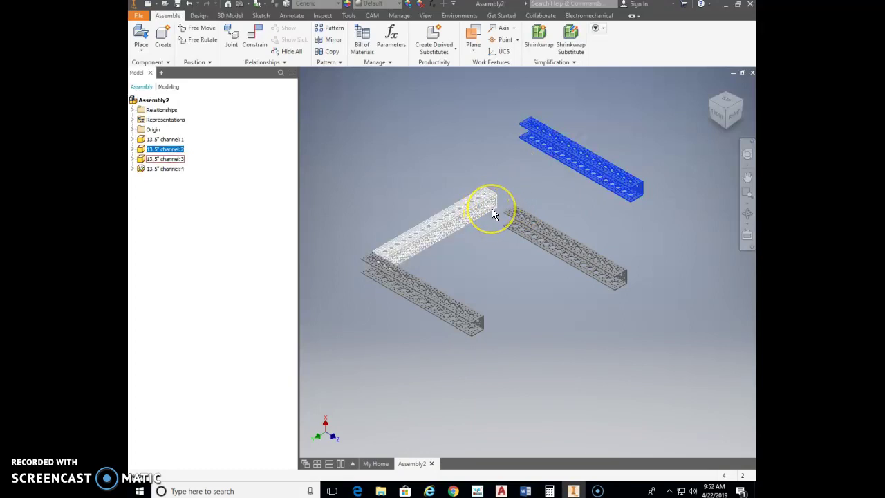
{"action": "left_click_drag", "start_coordinate": [493, 213], "coordinate": [493, 213]}
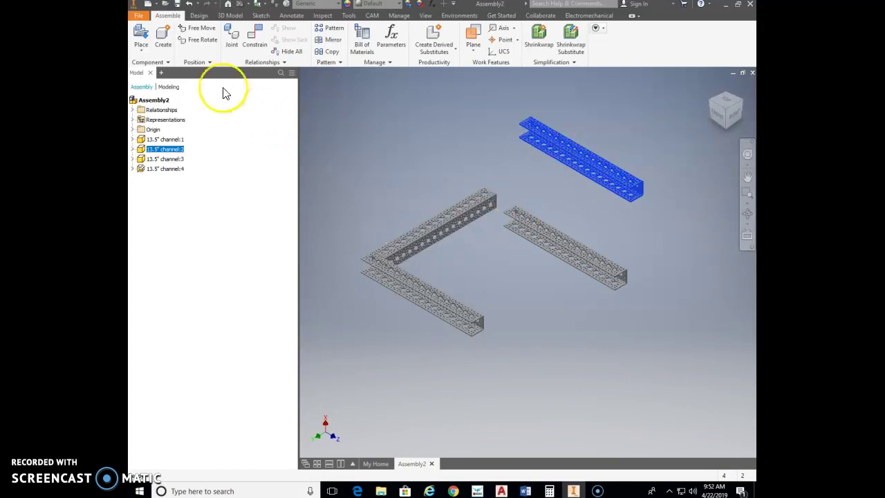
- Start opening an existing Inventor file and browse the available folder locations
{"action": "left_click", "coordinate": [162, 4]}
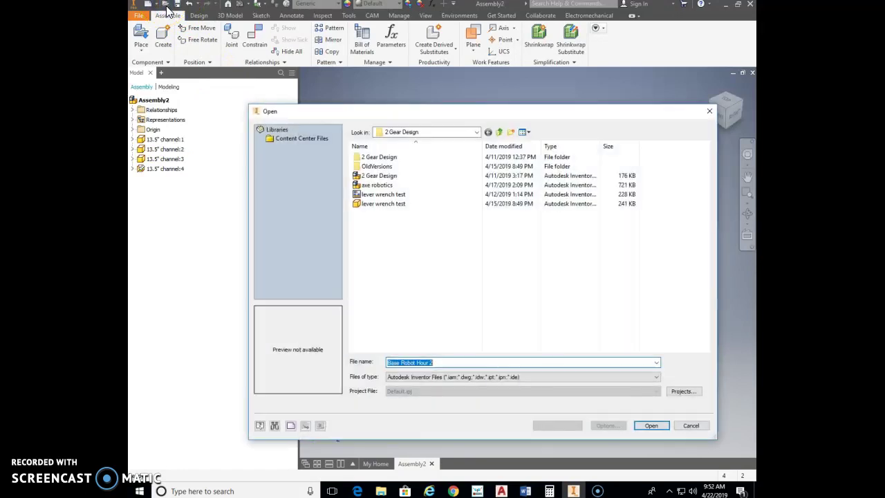
{"action": "left_click", "coordinate": [477, 132]}
{"action": "left_click", "coordinate": [477, 132]}
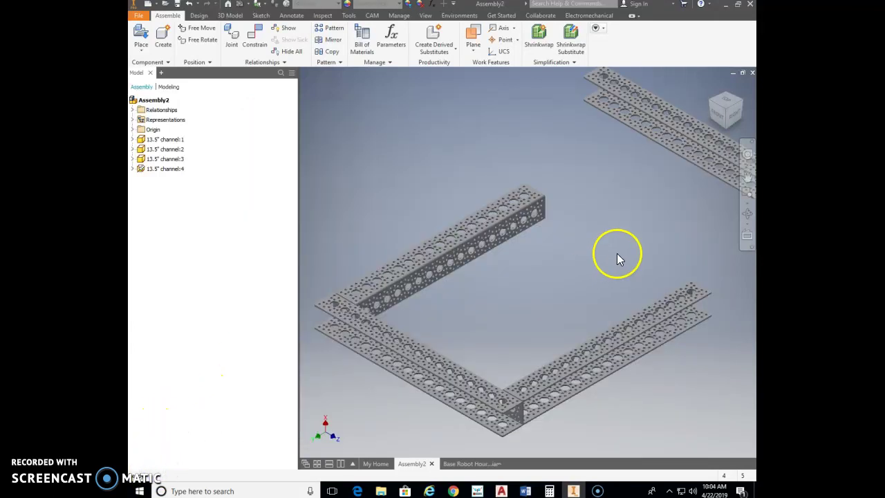
- Move the loose channel:2 across the open ends of the three joined channels to outline a square frame
{"action": "left_click_drag", "start_coordinate": [676, 121], "coordinate": [611, 211]}
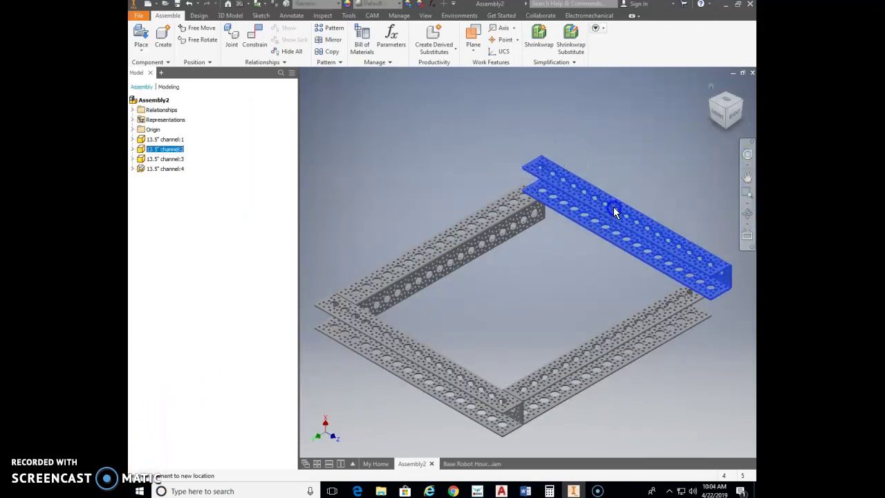
{"action": "left_click", "coordinate": [602, 191]}
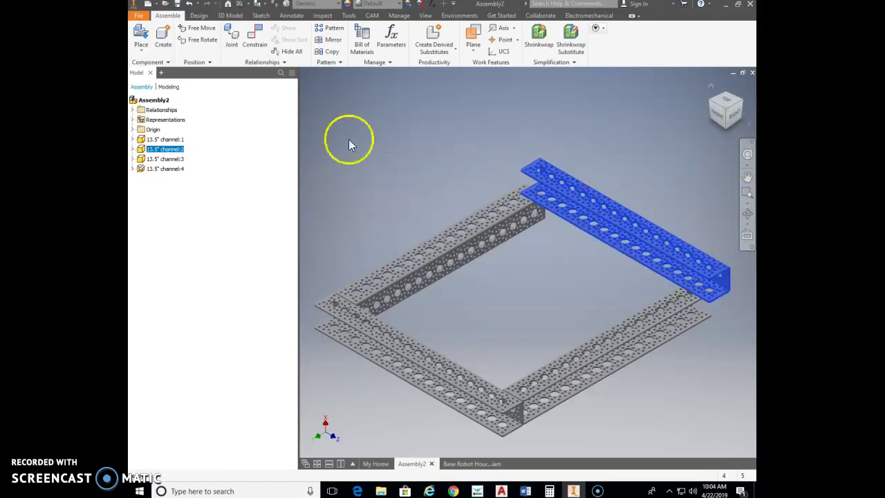
- Place six copies of the 90 degree angle bracket from the Brackets folder in a row behind the channel frame
{"action": "left_click", "coordinate": [143, 43]}
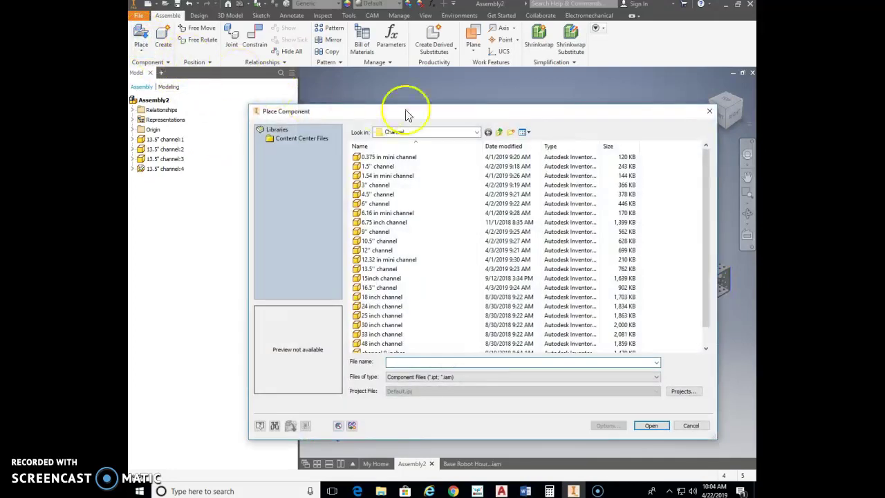
{"action": "left_click", "coordinate": [502, 133]}
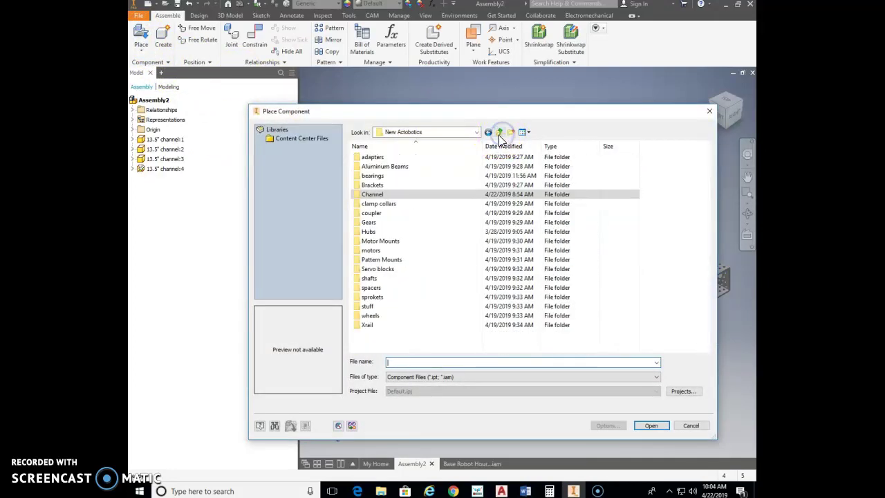
{"action": "double_click", "coordinate": [373, 186]}
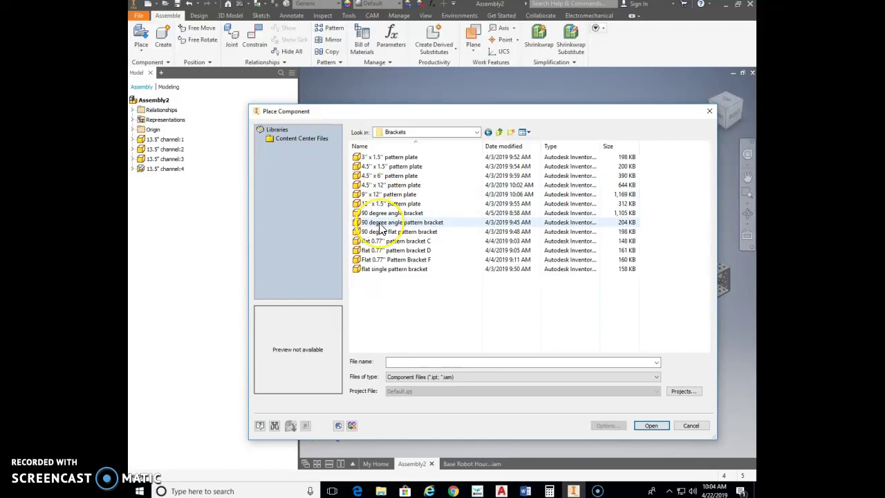
{"action": "left_click", "coordinate": [384, 214]}
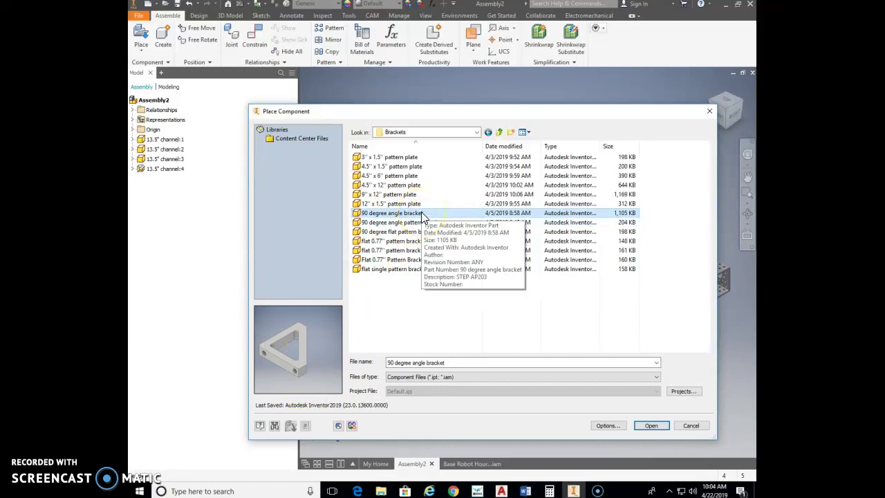
{"action": "double_click", "coordinate": [421, 212]}
{"action": "left_click_drag", "start_coordinate": [421, 207], "coordinate": [369, 199]}
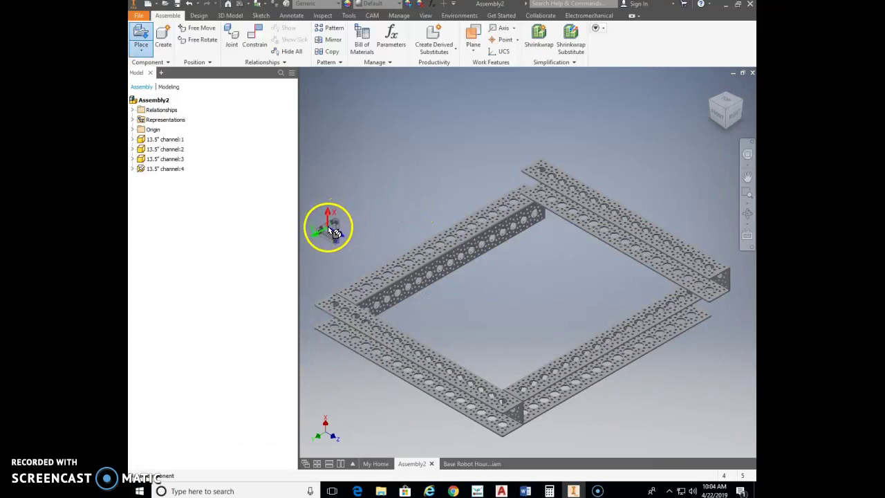
{"action": "left_click", "coordinate": [328, 232]}
{"action": "left_click", "coordinate": [351, 215]}
{"action": "left_click", "coordinate": [373, 202]}
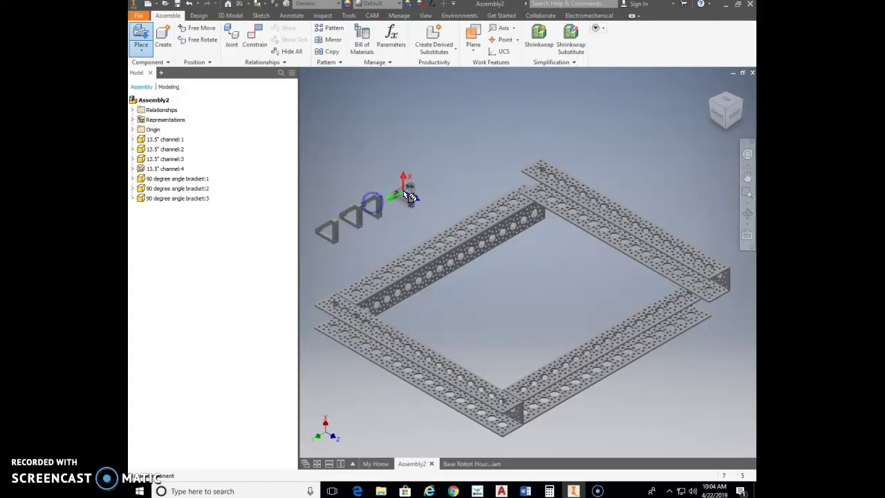
{"action": "left_click", "coordinate": [441, 178]}
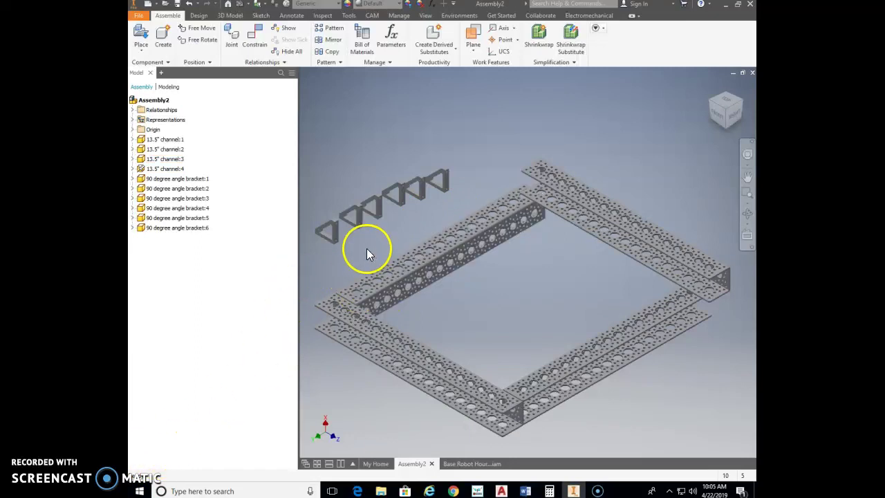
- Examine the inside corner where channel:3 meets the grounded channel:4
{"action": "scroll", "coordinate": [370, 252], "scroll_direction": "down", "scroll_amount": 4}
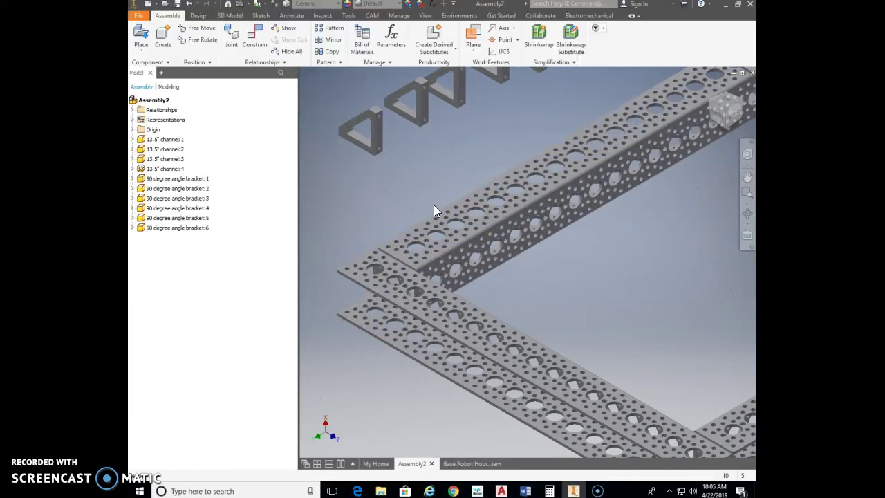
{"action": "left_click", "coordinate": [462, 286]}
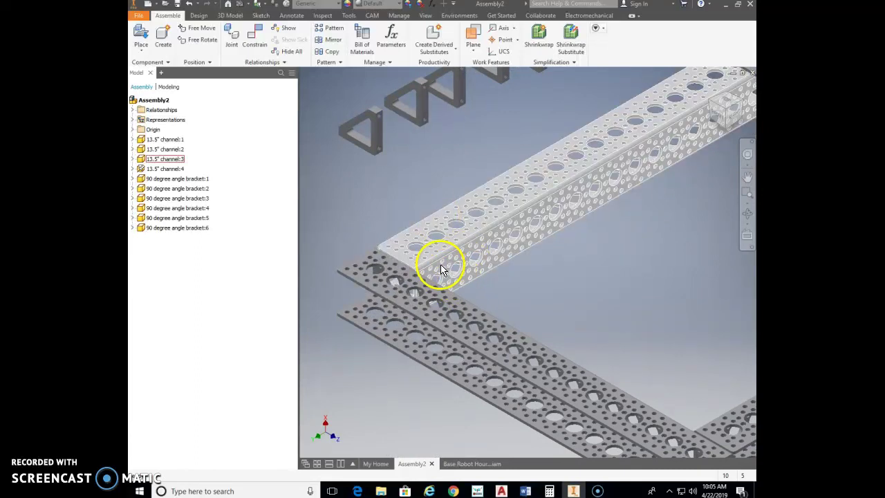
{"action": "scroll", "coordinate": [444, 263], "scroll_direction": "down", "scroll_amount": 6}
{"action": "scroll", "coordinate": [447, 251], "scroll_direction": "up", "scroll_amount": 4}
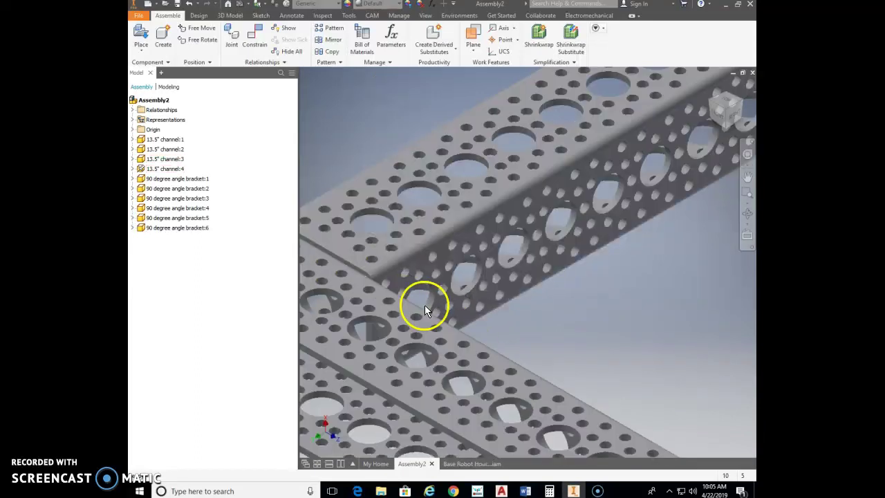
{"action": "scroll", "coordinate": [449, 284], "scroll_direction": "down", "scroll_amount": 2}
{"action": "scroll", "coordinate": [470, 263], "scroll_direction": "up", "scroll_amount": 5}
{"action": "scroll", "coordinate": [465, 250], "scroll_direction": "up", "scroll_amount": 2}
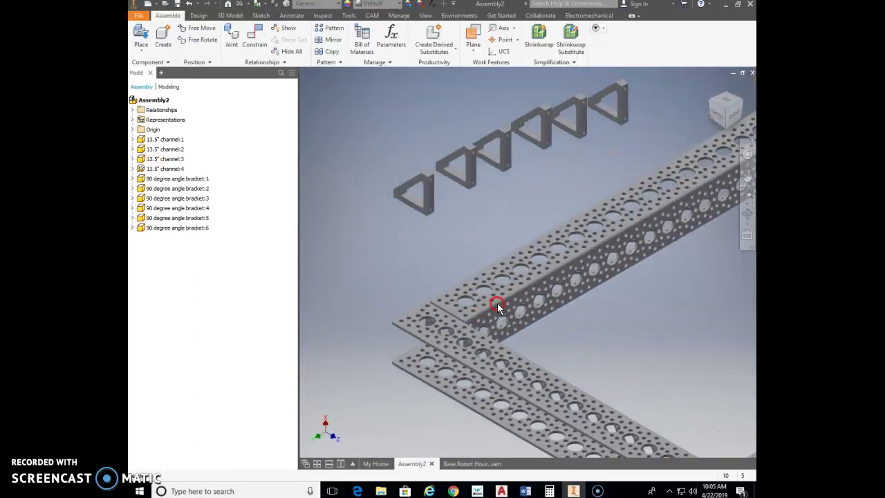
- Mate a leg face of 90 degree angle bracket:1 to the inner wall of channel:3 with a 0.000 mm offset
{"action": "key", "text": "c"}
{"action": "scroll", "coordinate": [430, 197], "scroll_direction": "down", "scroll_amount": 4}
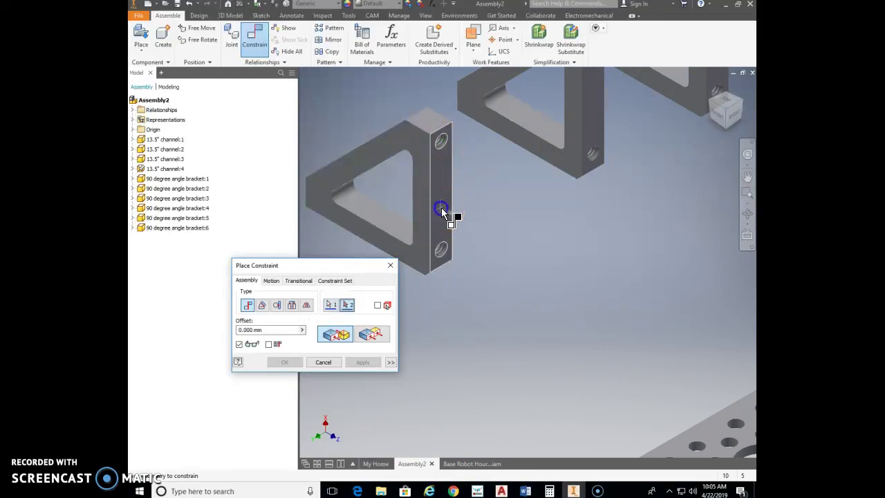
{"action": "scroll", "coordinate": [497, 270], "scroll_direction": "up", "scroll_amount": 4}
{"action": "scroll", "coordinate": [504, 284], "scroll_direction": "down", "scroll_amount": 1}
{"action": "middle_click_drag", "start_coordinate": [504, 284], "coordinate": [407, 144]}
{"action": "scroll", "coordinate": [456, 256], "scroll_direction": "down", "scroll_amount": 2}
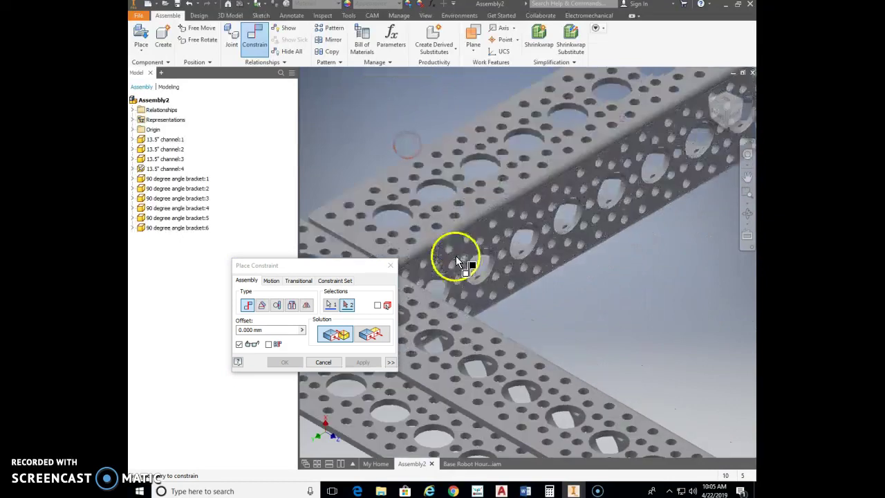
{"action": "scroll", "coordinate": [448, 169], "scroll_direction": "down", "scroll_amount": 3}
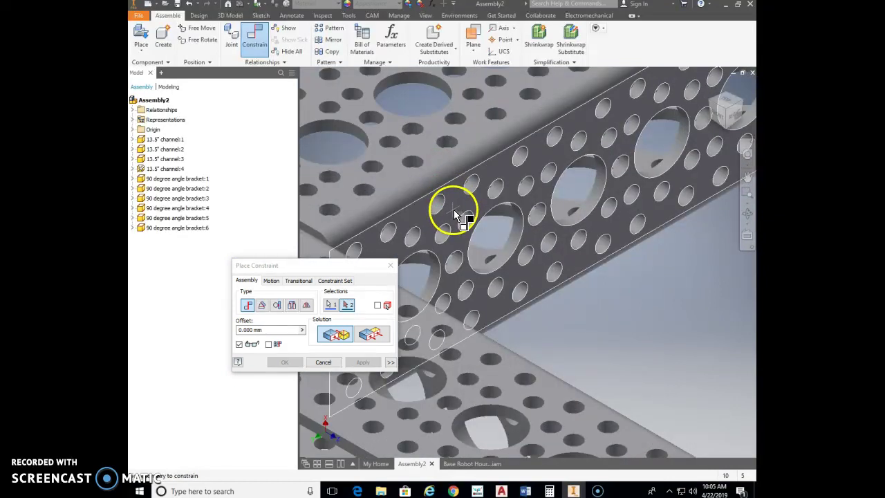
{"action": "left_click", "coordinate": [453, 211]}
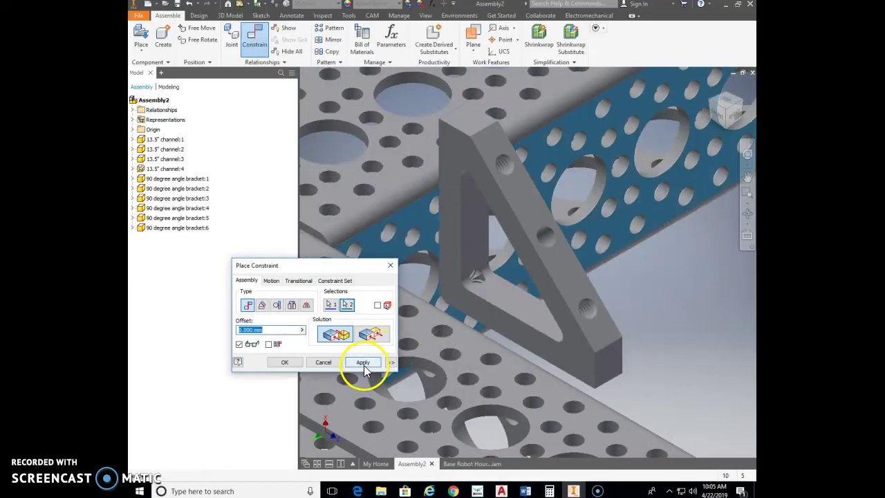
{"action": "left_click", "coordinate": [363, 362]}
- Mate the other leg face of bracket:1 to the inner wall of the grounded channel:4
{"action": "middle_click_drag", "start_coordinate": [642, 394], "coordinate": [691, 311]}
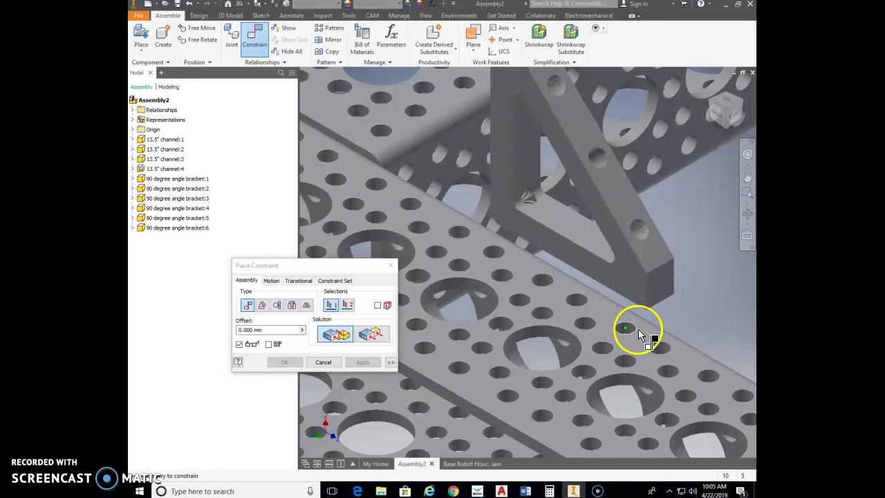
{"action": "middle_click_drag", "start_coordinate": [665, 308], "coordinate": [324, 280], "text": "shift"}
{"action": "scroll", "coordinate": [612, 265], "scroll_direction": "up", "scroll_amount": 2}
{"action": "scroll", "coordinate": [612, 264], "scroll_direction": "up", "scroll_amount": 4}
{"action": "scroll", "coordinate": [650, 270], "scroll_direction": "down", "scroll_amount": 1}
{"action": "middle_click_drag", "start_coordinate": [611, 284], "coordinate": [327, 137], "text": "shift"}
{"action": "middle_click_drag", "start_coordinate": [522, 353], "coordinate": [551, 204], "text": "shift"}
{"action": "scroll", "coordinate": [559, 201], "scroll_direction": "down", "scroll_amount": 3}
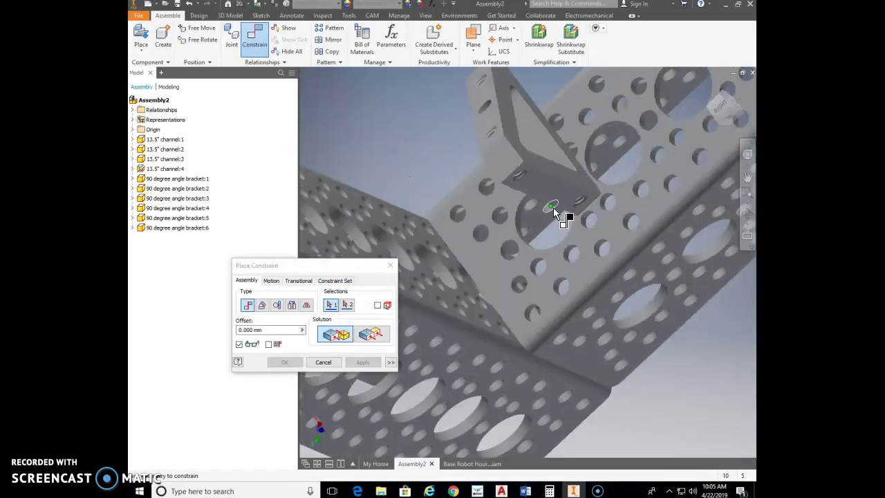
{"action": "left_click", "coordinate": [551, 188]}
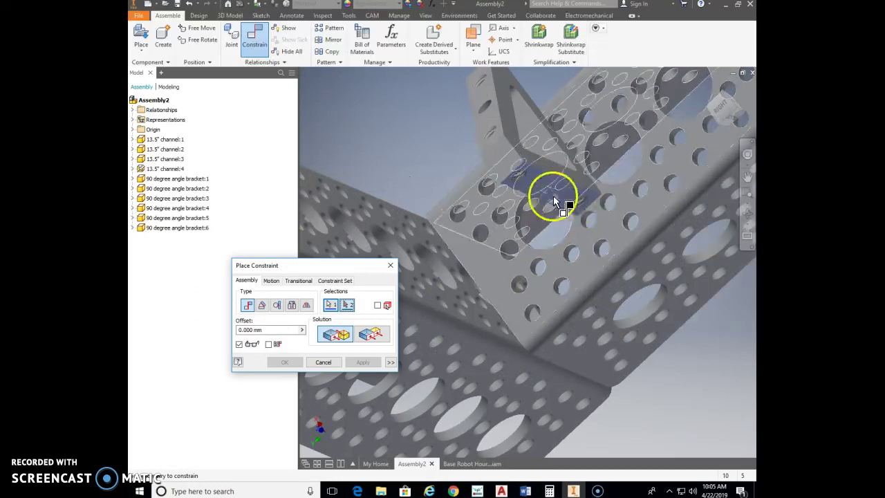
{"action": "scroll", "coordinate": [450, 300], "scroll_direction": "up", "scroll_amount": 3}
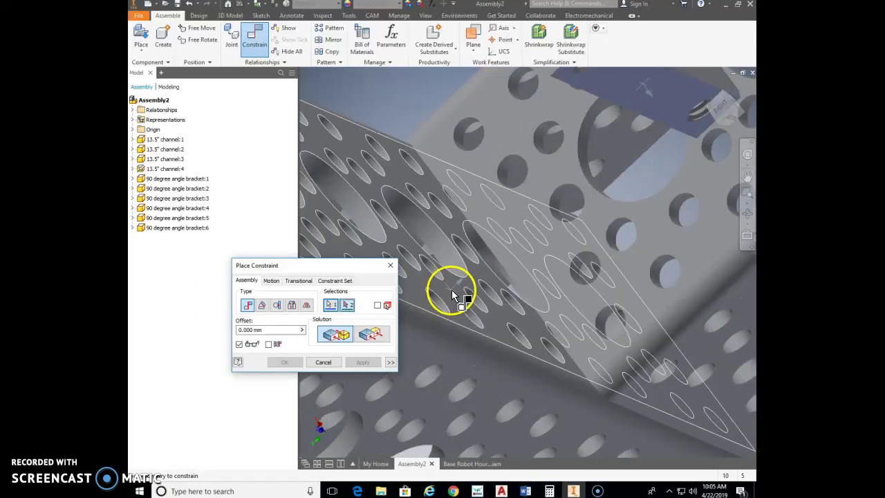
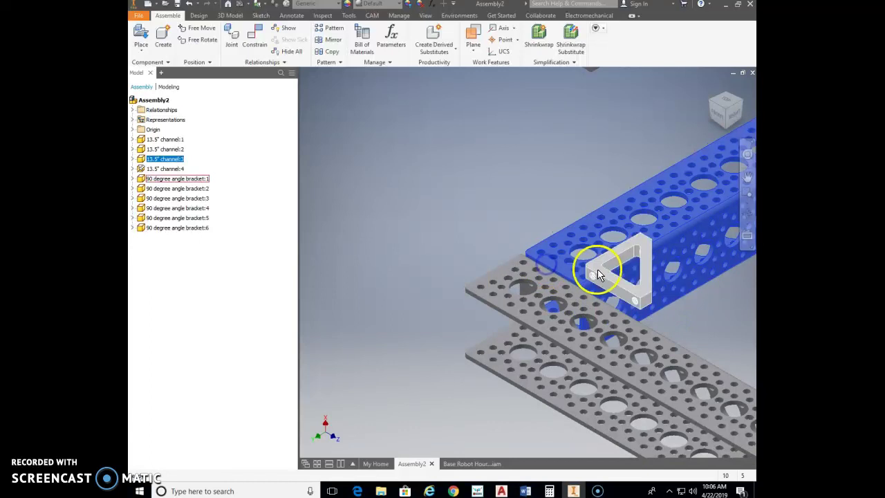
- Mate the axis of a threaded hole in bracket:1 to a corner hole in channel:4, using the opposed solution and 0.000 mm offset
{"action": "scroll", "coordinate": [589, 287], "scroll_direction": "down", "scroll_amount": 3}
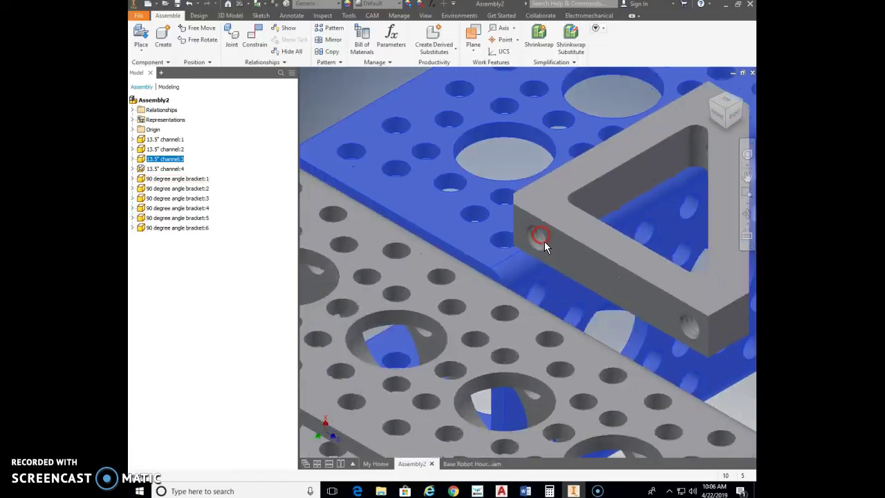
{"action": "key", "text": "c"}
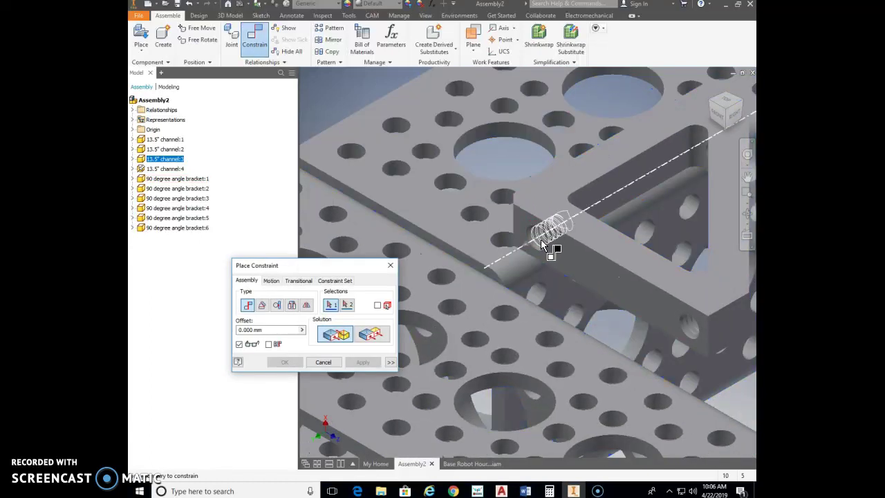
{"action": "left_click", "coordinate": [541, 241]}
{"action": "middle_click_drag", "start_coordinate": [545, 292], "coordinate": [534, 291], "text": "shift"}
{"action": "middle_click_drag", "start_coordinate": [499, 329], "coordinate": [491, 253], "text": "shift"}
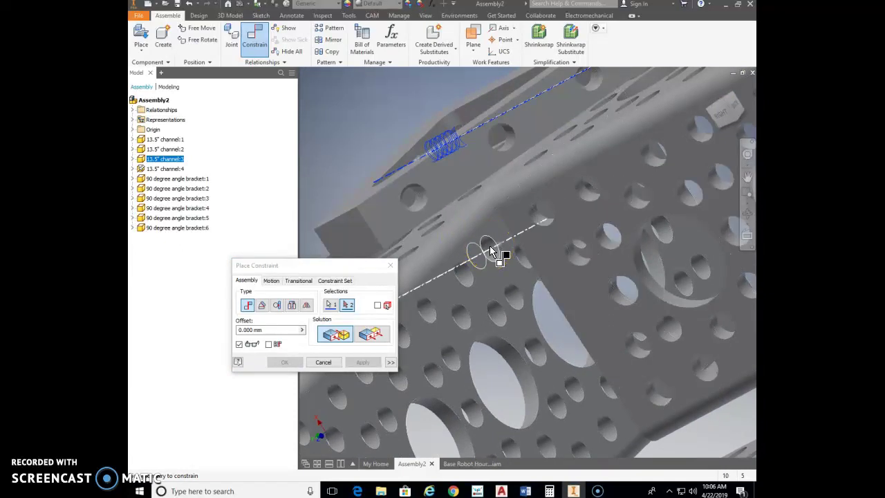
{"action": "left_click", "coordinate": [490, 251]}
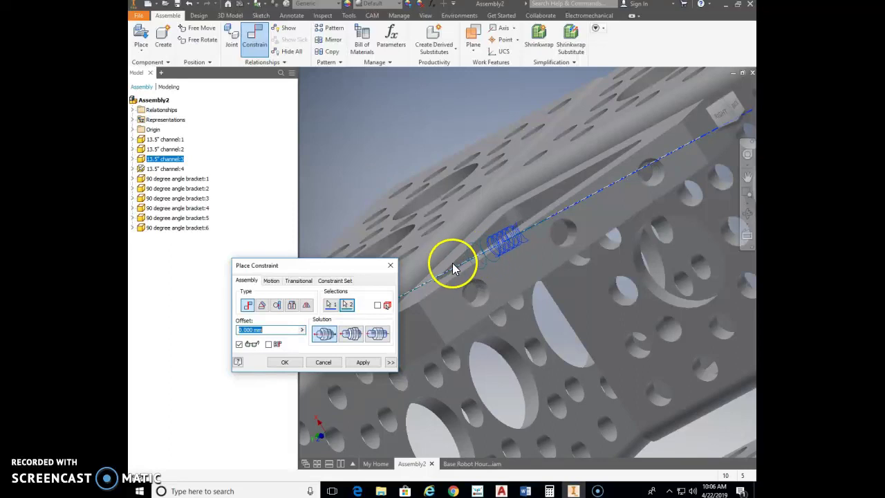
{"action": "left_click", "coordinate": [359, 335]}
{"action": "left_click", "coordinate": [324, 335]}
{"action": "left_click", "coordinate": [388, 373]}
{"action": "left_click", "coordinate": [369, 365]}
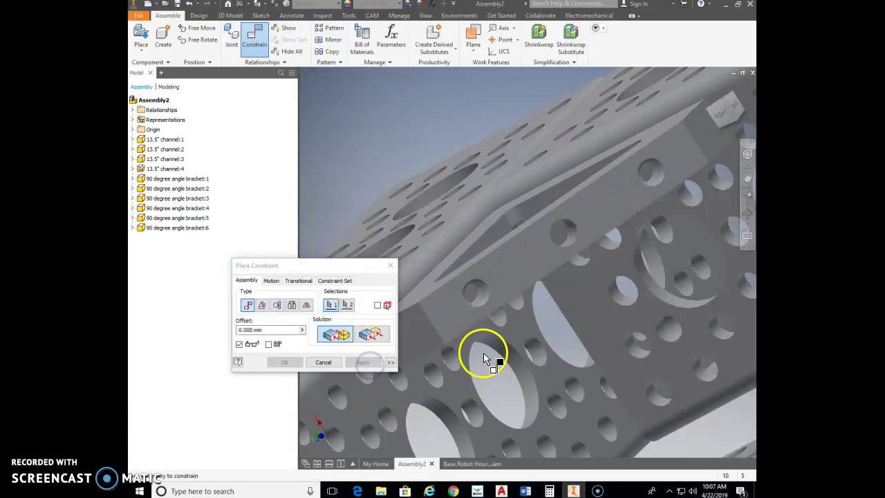
{"action": "key", "text": "Escape"}
{"action": "key", "text": "F6"}
- Test whether bracket:1 still moves in its corner and inspect the frame's remaining corners
{"action": "scroll", "coordinate": [452, 272], "scroll_direction": "up", "scroll_amount": 6}
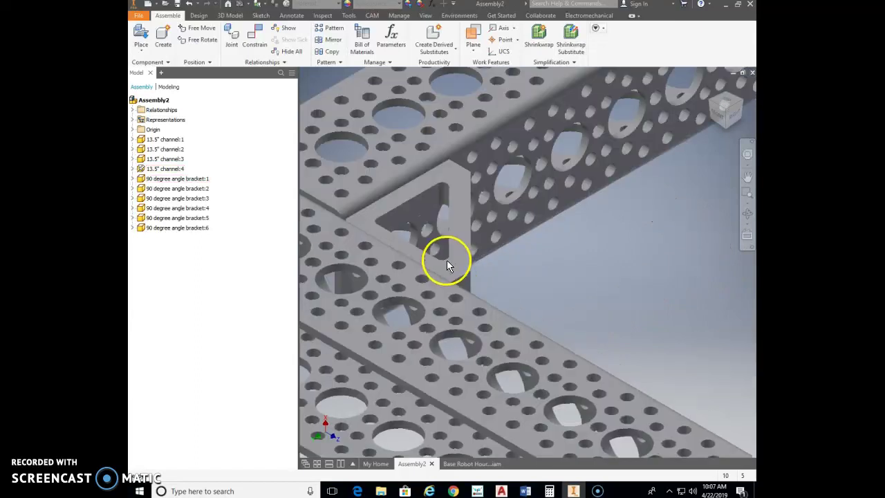
{"action": "left_click_drag", "start_coordinate": [460, 202], "coordinate": [460, 241]}
{"action": "left_click", "coordinate": [458, 222]}
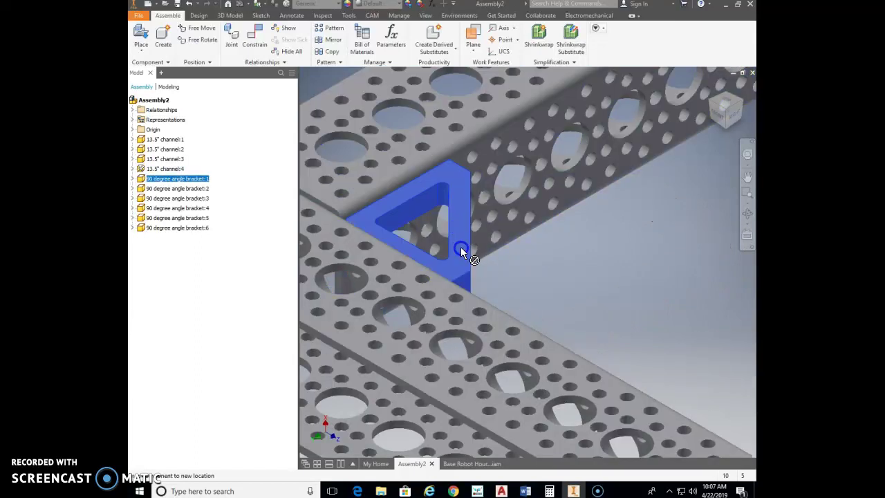
{"action": "left_click", "coordinate": [451, 166]}
{"action": "scroll", "coordinate": [430, 145], "scroll_direction": "down", "scroll_amount": 8}
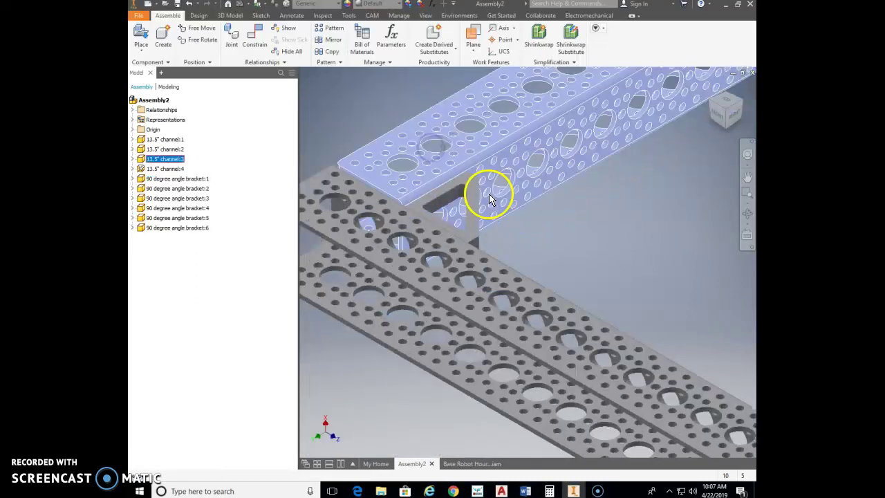
{"action": "middle_click_drag", "start_coordinate": [500, 209], "coordinate": [373, 261]}
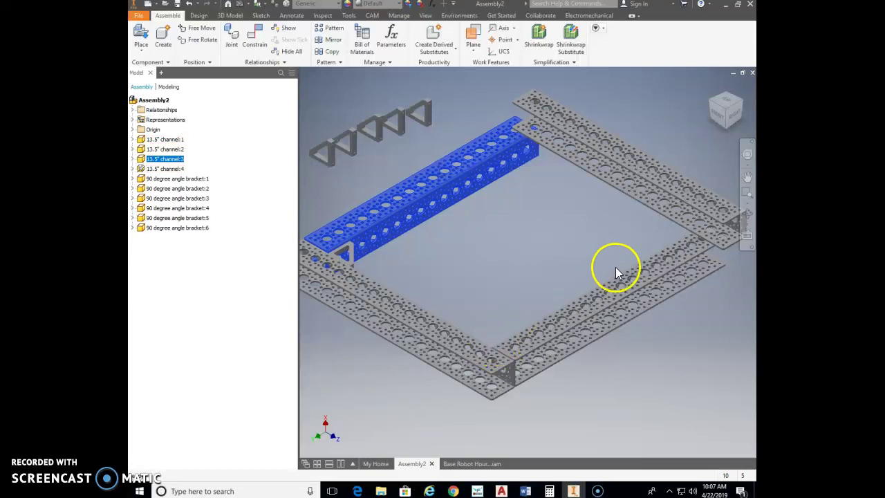
{"action": "middle_click_drag", "start_coordinate": [650, 239], "coordinate": [589, 309]}
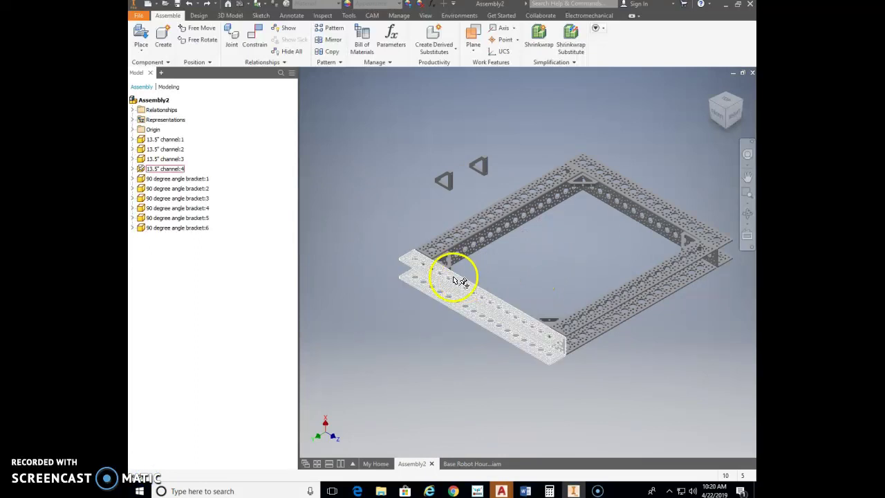
- Examine bracket:1 in the assembled frame's corner from above and below, along with the two unplaced brackets
{"action": "scroll", "coordinate": [454, 262], "scroll_direction": "up", "scroll_amount": 5}
{"action": "middle_click_drag", "start_coordinate": [501, 246], "coordinate": [528, 223]}
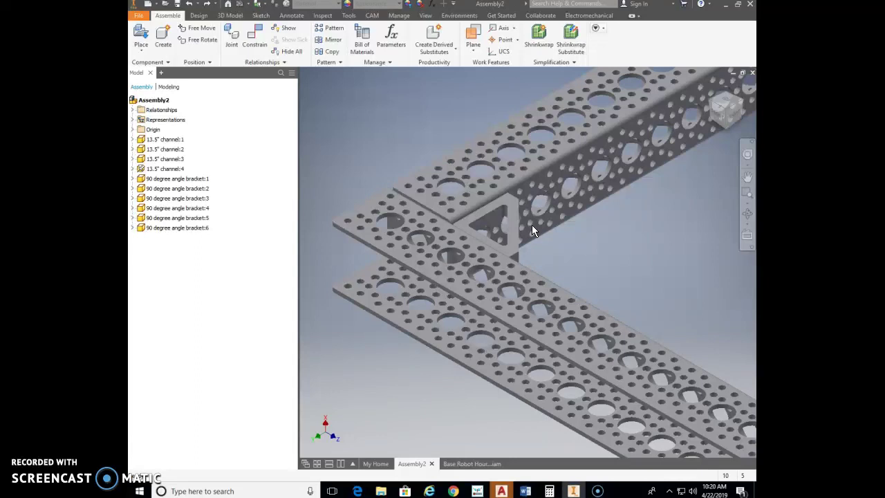
{"action": "left_click", "coordinate": [509, 239]}
{"action": "scroll", "coordinate": [554, 238], "scroll_direction": "down", "scroll_amount": 3}
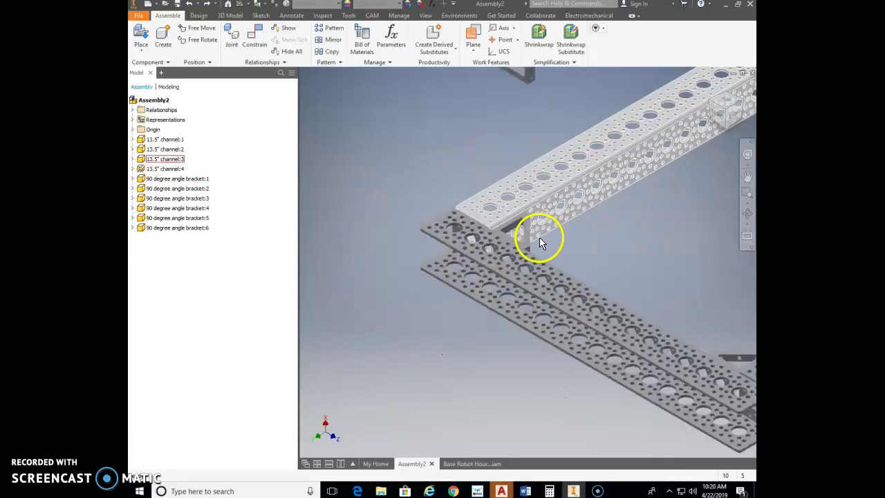
{"action": "middle_click_drag", "start_coordinate": [527, 81], "coordinate": [511, 239]}
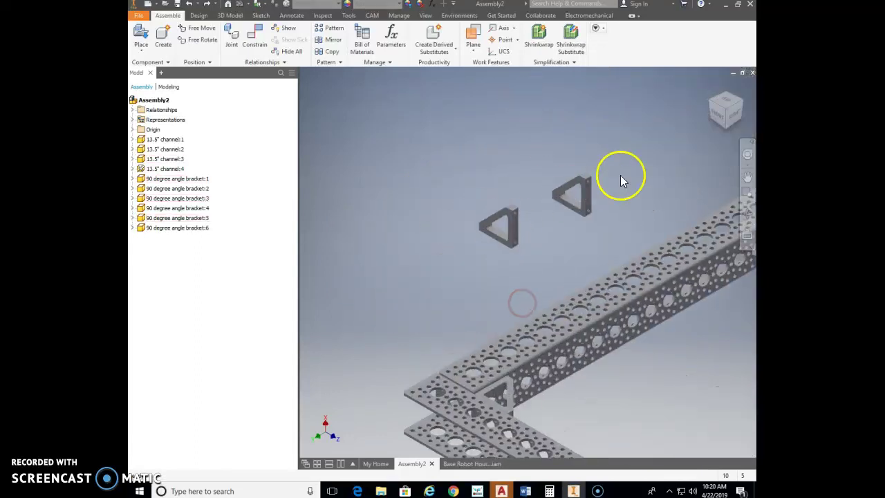
{"action": "middle_click_drag", "start_coordinate": [526, 303], "coordinate": [522, 243]}
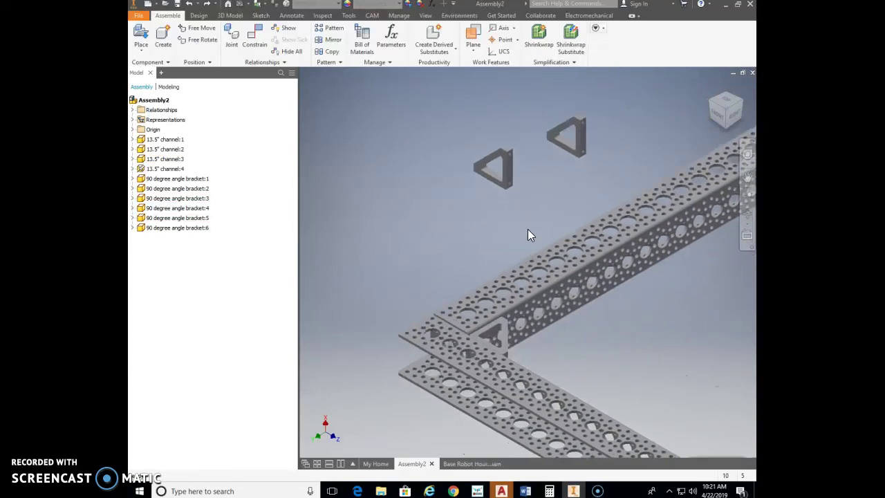
{"action": "left_click_drag", "start_coordinate": [553, 339], "coordinate": [561, 294]}
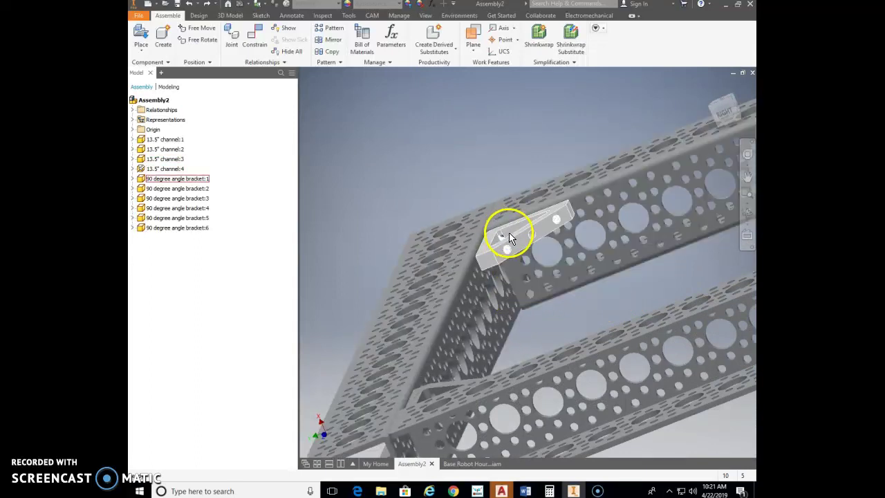
- Mate a leg face of the unplaced bracket:3 to the channel's inner wall in bracket:1's corner
{"action": "scroll", "coordinate": [529, 307], "scroll_direction": "down", "scroll_amount": 5}
{"action": "scroll", "coordinate": [525, 300], "scroll_direction": "up", "scroll_amount": 3}
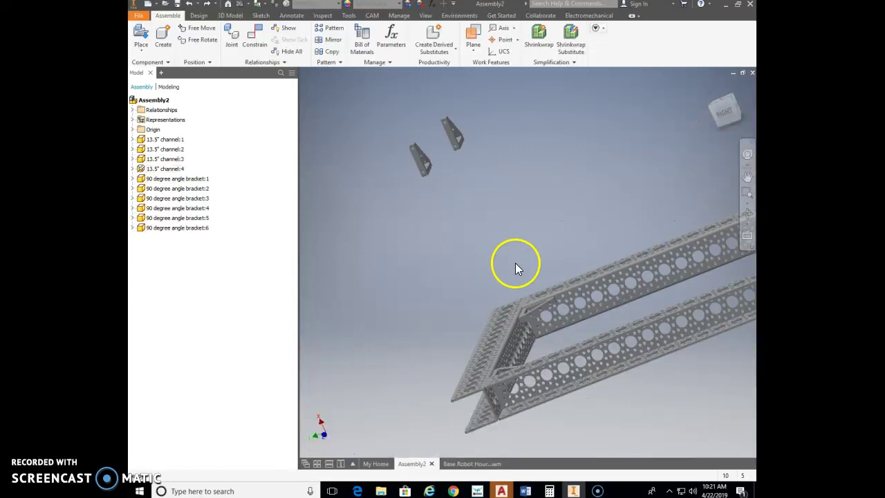
{"action": "key", "text": "c"}
{"action": "scroll", "coordinate": [425, 183], "scroll_direction": "up", "scroll_amount": 3}
{"action": "left_click", "coordinate": [417, 168]}
{"action": "scroll", "coordinate": [558, 315], "scroll_direction": "down", "scroll_amount": 3}
{"action": "scroll", "coordinate": [558, 314], "scroll_direction": "up", "scroll_amount": 5}
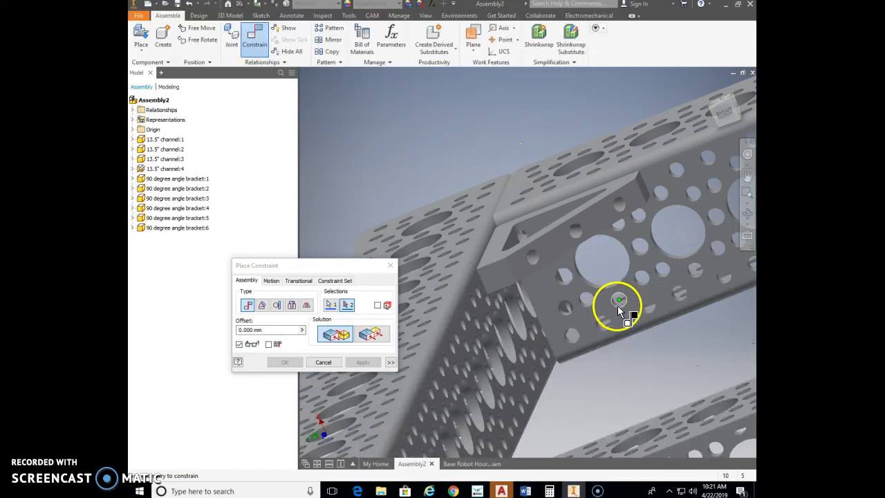
{"action": "left_click", "coordinate": [577, 328]}
{"action": "left_click", "coordinate": [363, 362]}
- Mate the other leg face of bracket:3 to the inner wall of the adjoining channel with 0.000 mm offset
{"action": "middle_click_drag", "start_coordinate": [612, 318], "coordinate": [503, 286], "text": "shift"}
{"action": "left_click", "coordinate": [653, 306]}
{"action": "left_click", "coordinate": [502, 285]}
{"action": "left_click", "coordinate": [366, 362]}
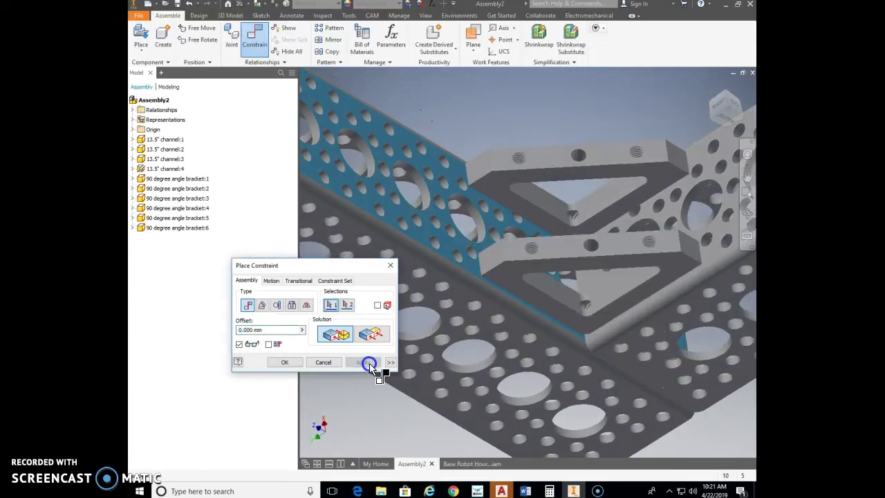
- Slide bracket:3 along its corner and mate the axis of its threaded hole to a channel hole, with 0.000 mm offset
{"action": "left_click_drag", "start_coordinate": [618, 262], "coordinate": [618, 295]}
{"action": "middle_click_drag", "start_coordinate": [538, 343], "coordinate": [558, 345], "text": "shift"}
{"action": "left_click", "coordinate": [567, 353]}
{"action": "left_click", "coordinate": [552, 355]}
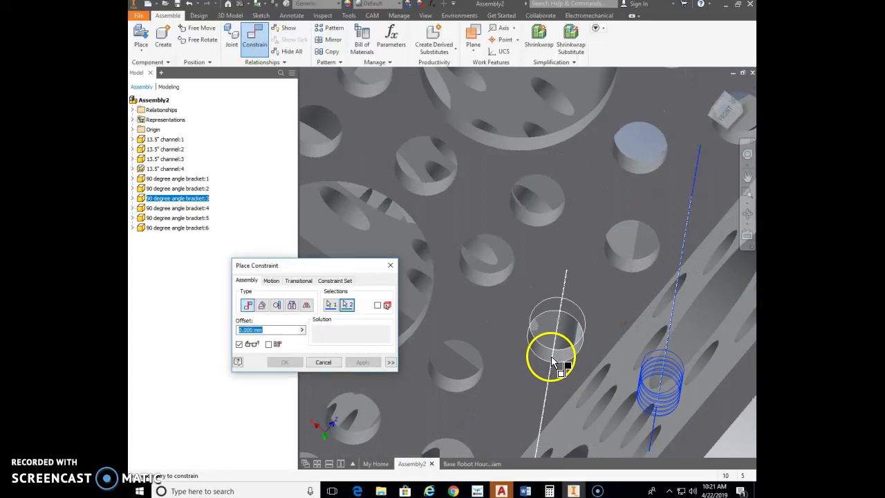
{"action": "left_click", "coordinate": [363, 363]}
{"action": "key", "text": "F6"}
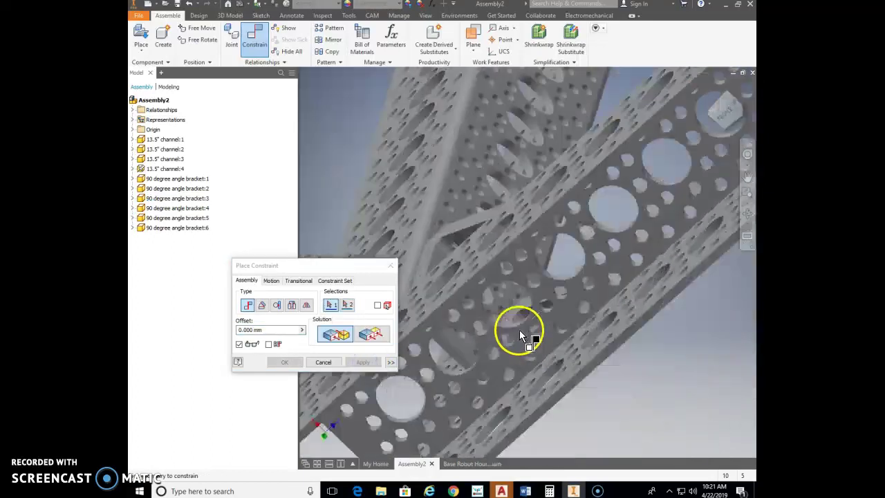
{"action": "scroll", "coordinate": [512, 259], "scroll_direction": "up", "scroll_amount": 6}
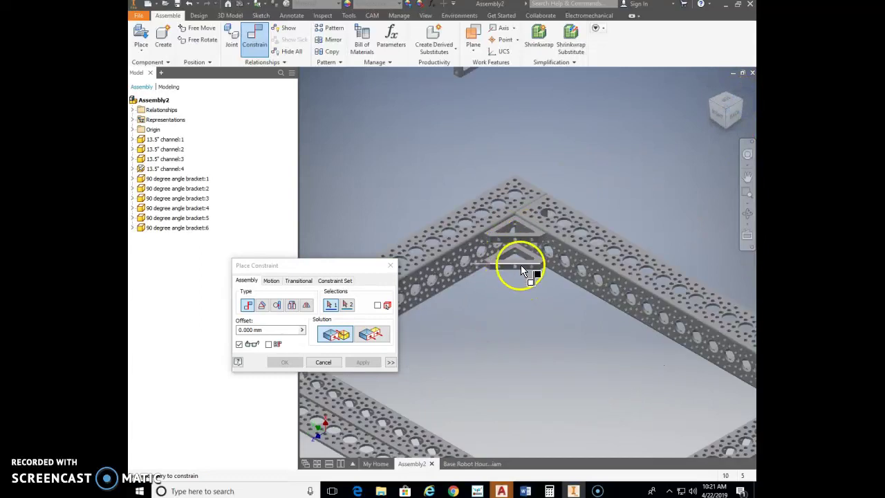
{"action": "key", "text": "F6"}
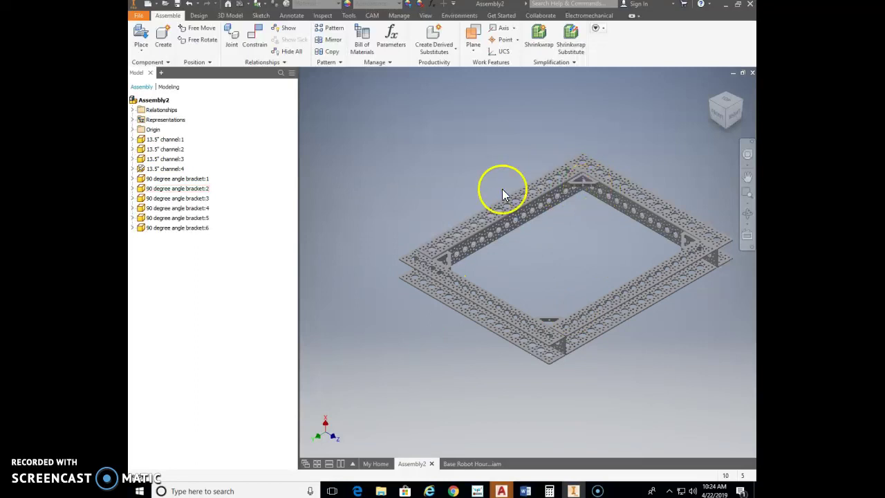
- Place two 3" x 1.5" pattern plates from the Brackets folder beside the frame
{"action": "left_click", "coordinate": [140, 38]}
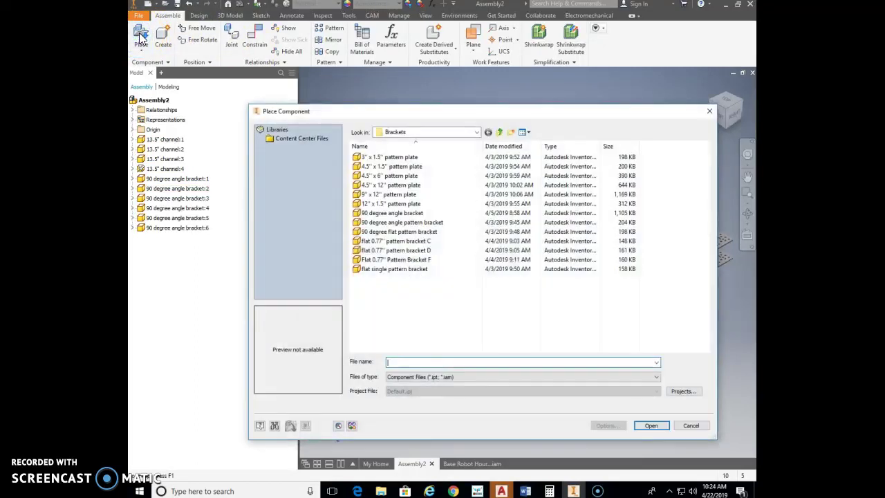
{"action": "left_click", "coordinate": [403, 158]}
{"action": "double_click", "coordinate": [404, 162]}
{"action": "left_click", "coordinate": [509, 135]}
{"action": "left_click", "coordinate": [542, 124]}
{"action": "key", "text": "Escape"}
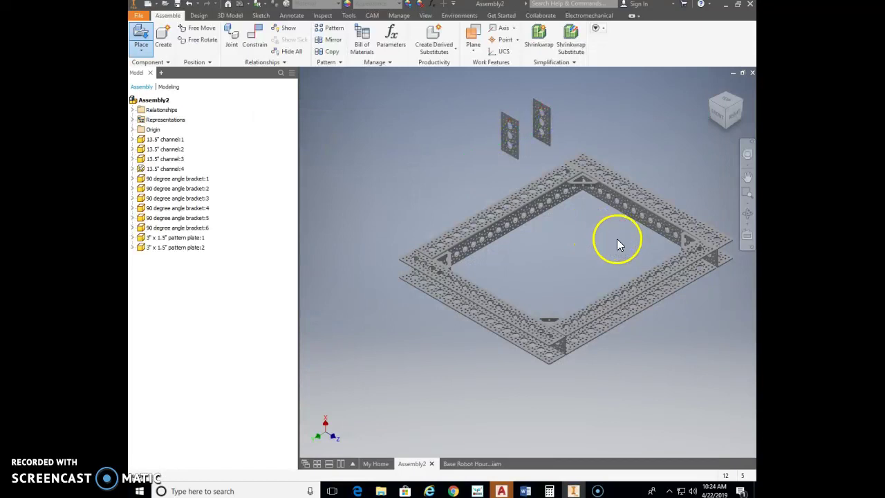
- Mate the flat face of pattern plate:1 to the underside of a channel at a frame corner, with 0.000 mm offset
{"action": "scroll", "coordinate": [580, 192], "scroll_direction": "down", "scroll_amount": 5}
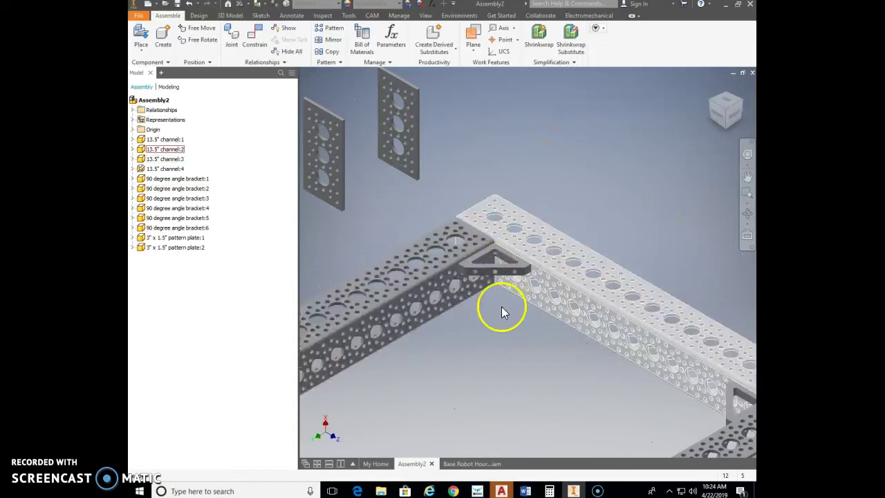
{"action": "scroll", "coordinate": [443, 249], "scroll_direction": "up", "scroll_amount": 5}
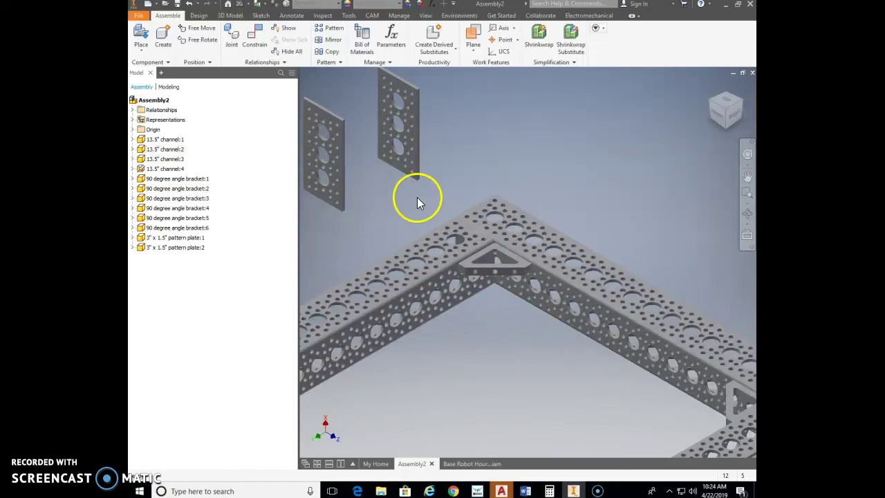
{"action": "scroll", "coordinate": [416, 197], "scroll_direction": "down", "scroll_amount": 3}
{"action": "key", "text": "c"}
{"action": "scroll", "coordinate": [396, 161], "scroll_direction": "up", "scroll_amount": 3}
{"action": "scroll", "coordinate": [387, 156], "scroll_direction": "down", "scroll_amount": 2}
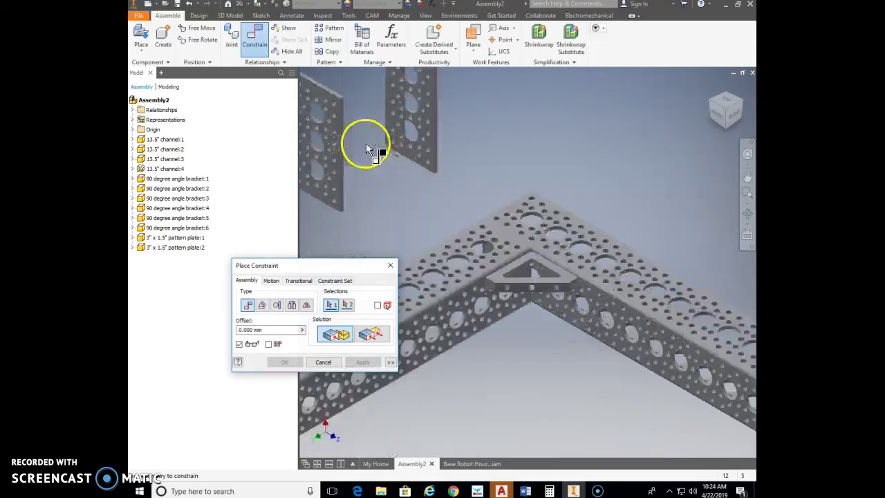
{"action": "left_click", "coordinate": [327, 138]}
{"action": "middle_click_drag", "start_coordinate": [528, 339], "coordinate": [533, 80], "text": "shift"}
{"action": "middle_click_drag", "start_coordinate": [533, 377], "coordinate": [620, 141], "text": "shift"}
{"action": "middle_click_drag", "start_coordinate": [559, 326], "coordinate": [373, 359], "text": "shift"}
{"action": "middle_click_drag", "start_coordinate": [644, 278], "coordinate": [593, 298]}
{"action": "scroll", "coordinate": [608, 202], "scroll_direction": "down", "scroll_amount": 4}
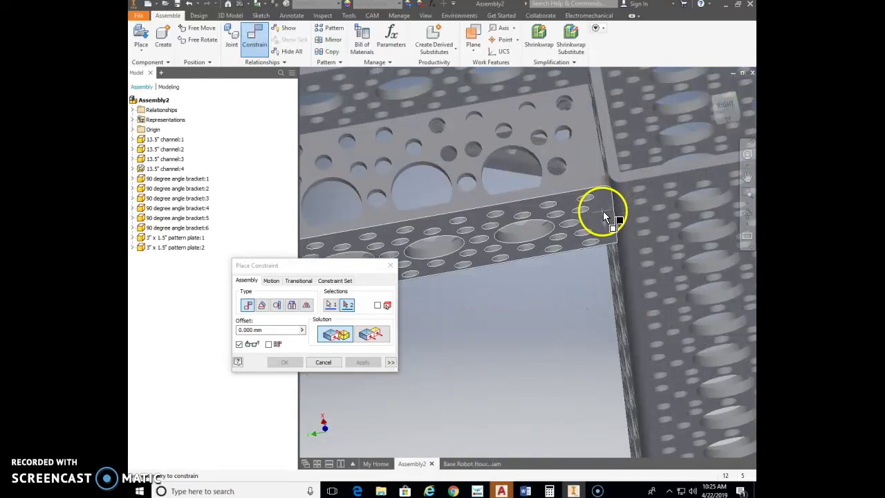
{"action": "left_click", "coordinate": [603, 213]}
{"action": "left_click", "coordinate": [363, 361]}
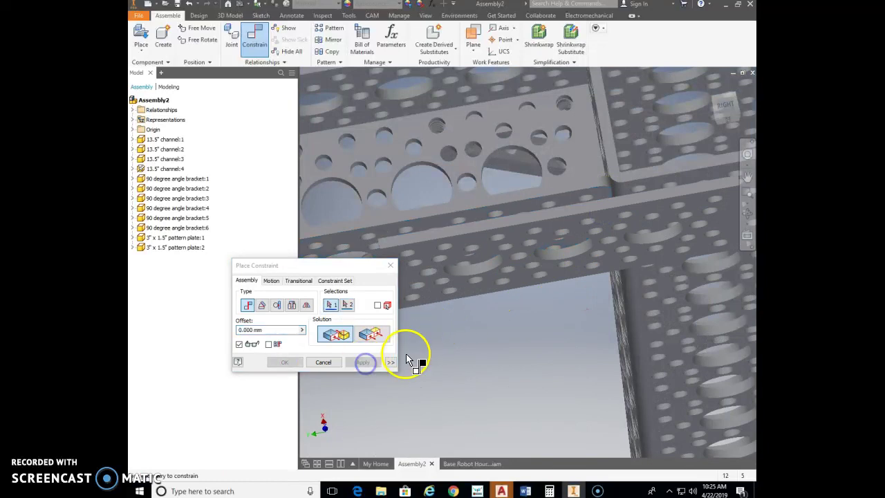
- Move pattern plate:1 along the frame's underside so it spans the joint between the two channels at the corner
{"action": "key", "text": "Escape"}
{"action": "scroll", "coordinate": [557, 338], "scroll_direction": "up", "scroll_amount": 3}
{"action": "middle_click_drag", "start_coordinate": [557, 338], "coordinate": [571, 195], "text": "shift"}
{"action": "left_click_drag", "start_coordinate": [571, 194], "coordinate": [596, 161]}
- Mate the axis of pattern plate:1's outer corner hole to the channel's corner hole, using the opposed solution and 0.000 mm offset
{"action": "key", "text": "c"}
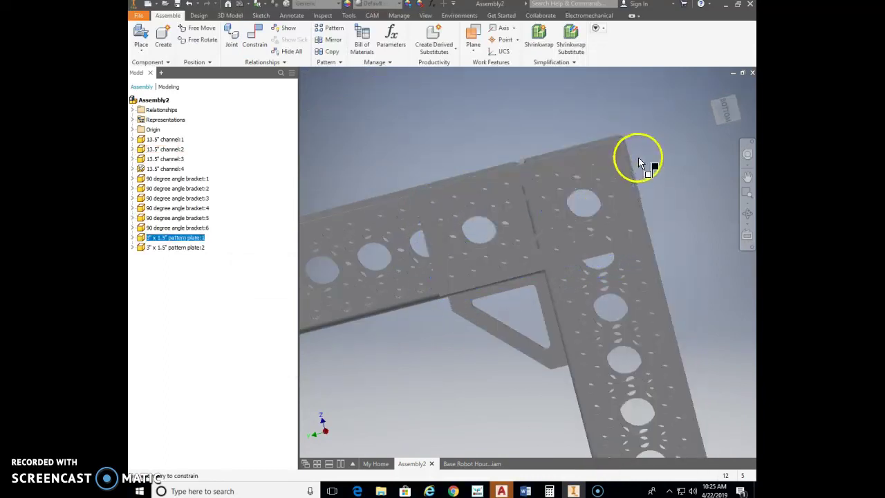
{"action": "scroll", "coordinate": [599, 166], "scroll_direction": "up", "scroll_amount": 5}
{"action": "middle_click_drag", "start_coordinate": [557, 237], "coordinate": [553, 221], "text": "shift"}
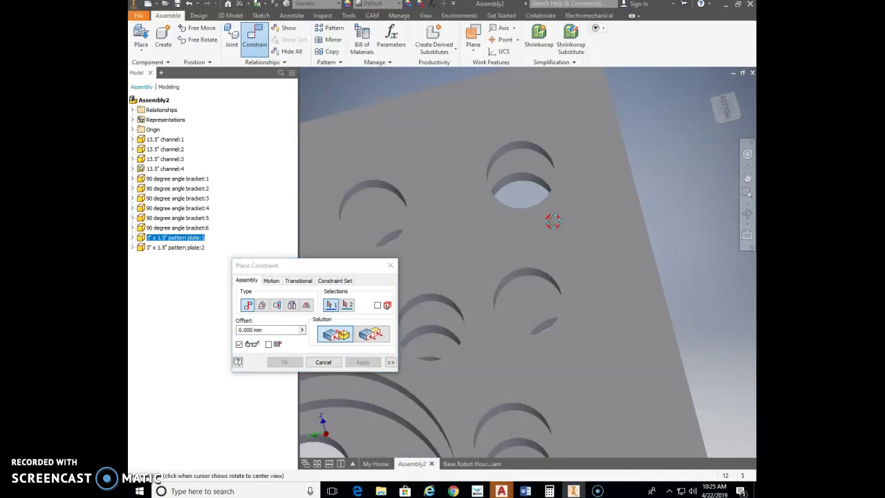
{"action": "left_click", "coordinate": [520, 149]}
{"action": "left_click", "coordinate": [510, 180]}
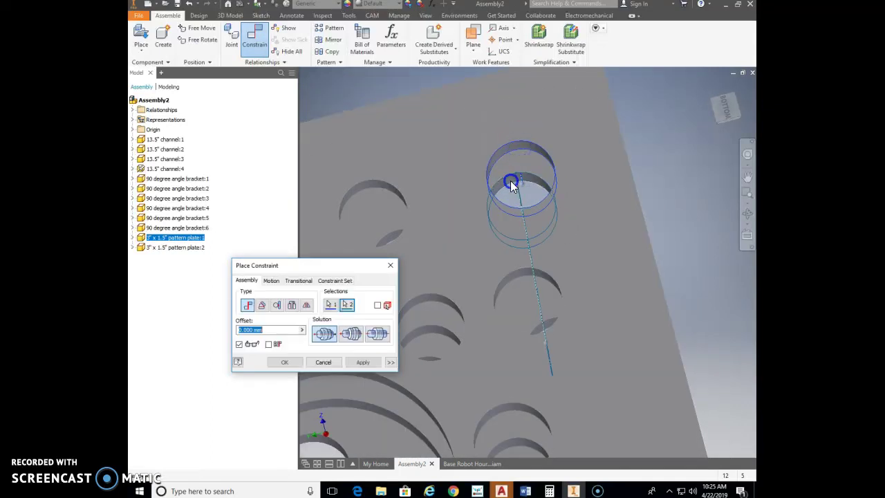
{"action": "left_click", "coordinate": [361, 360]}
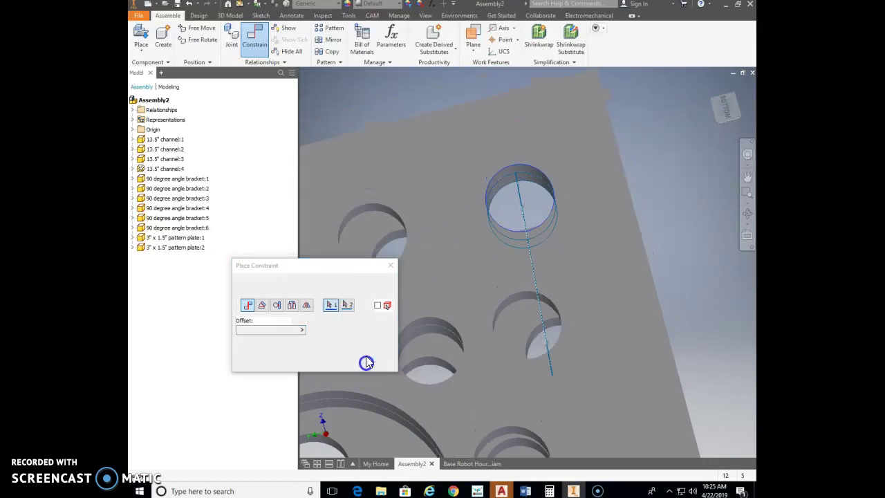
{"action": "key", "text": "Escape"}
{"action": "scroll", "coordinate": [509, 285], "scroll_direction": "down", "scroll_amount": 3}
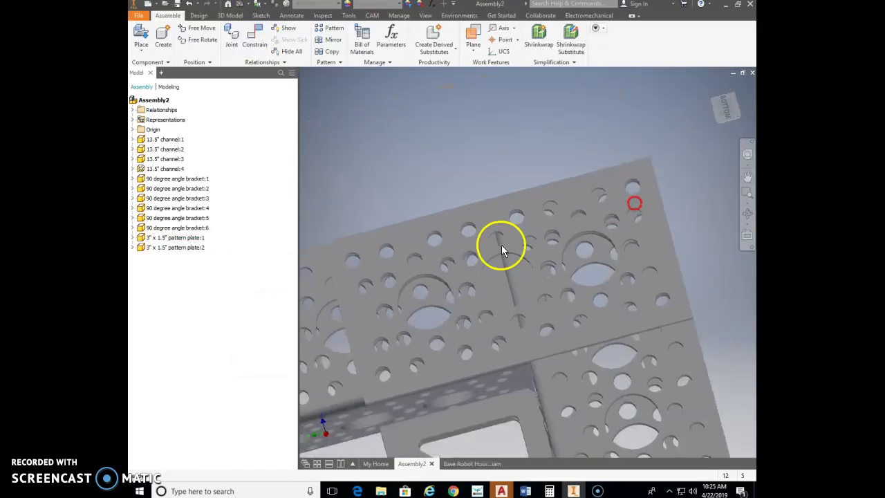
- Swing pattern plate:1 into line and mate a hole at its other end to the adjoining channel's hole with the aligned solution
{"action": "left_click_drag", "start_coordinate": [395, 248], "coordinate": [402, 166]}
{"action": "left_click_drag", "start_coordinate": [394, 219], "coordinate": [391, 242]}
{"action": "scroll", "coordinate": [356, 261], "scroll_direction": "up", "scroll_amount": 10}
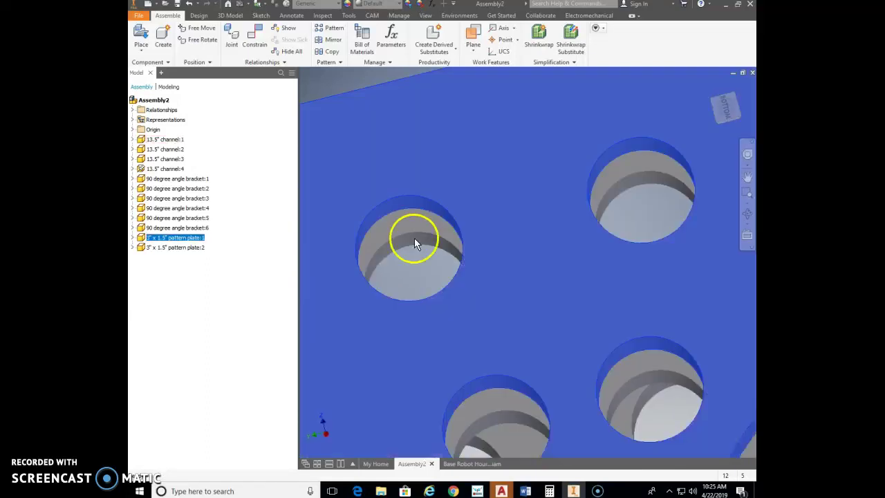
{"action": "left_click", "coordinate": [388, 235]}
{"action": "key", "text": "c"}
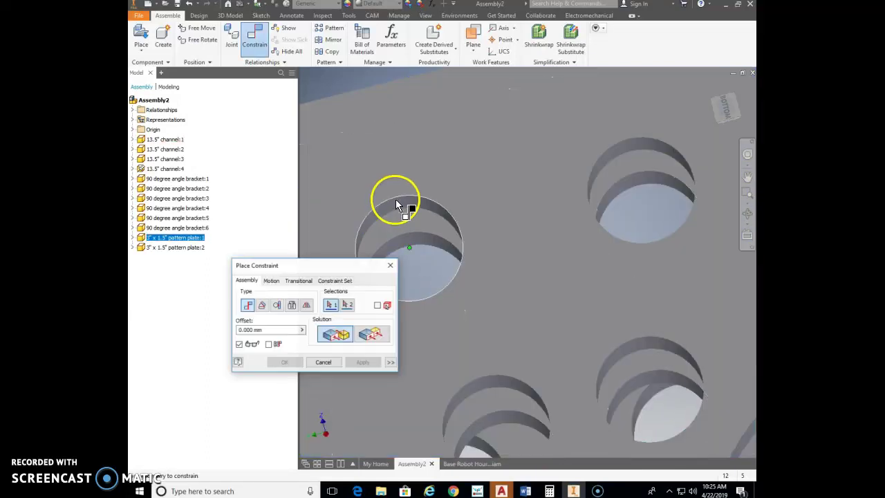
{"action": "left_click", "coordinate": [411, 238]}
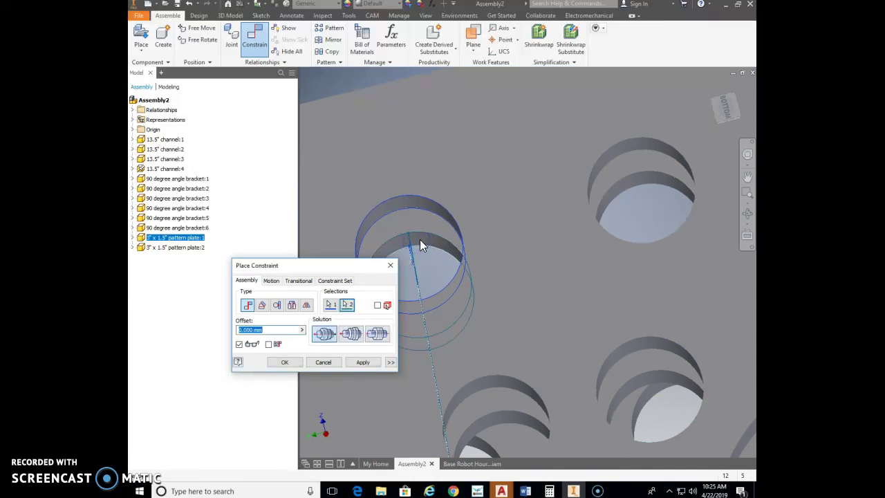
{"action": "left_click", "coordinate": [351, 336]}
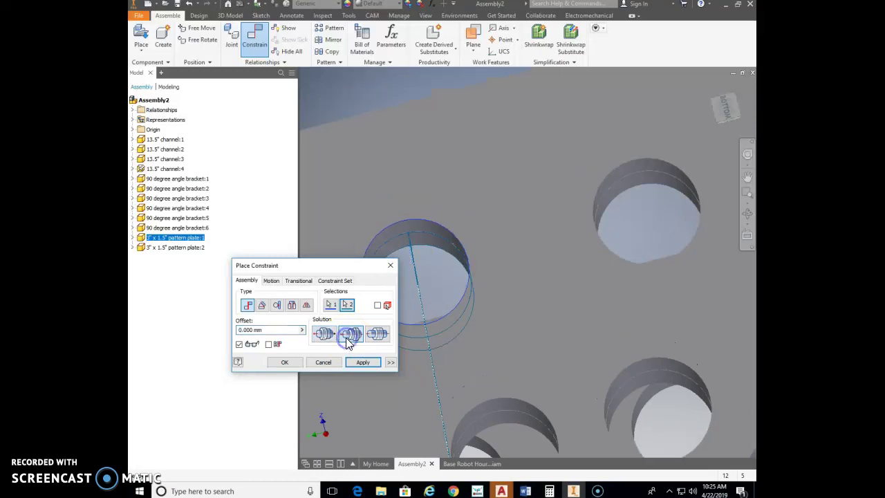
{"action": "left_click", "coordinate": [293, 363]}
- Test whether pattern plate:1 still moves on the frame corner
{"action": "scroll", "coordinate": [488, 322], "scroll_direction": "up", "scroll_amount": 6}
{"action": "left_click_drag", "start_coordinate": [542, 291], "coordinate": [519, 304]}
{"action": "middle_click_drag", "start_coordinate": [606, 330], "coordinate": [545, 229]}
{"action": "left_click", "coordinate": [545, 279]}
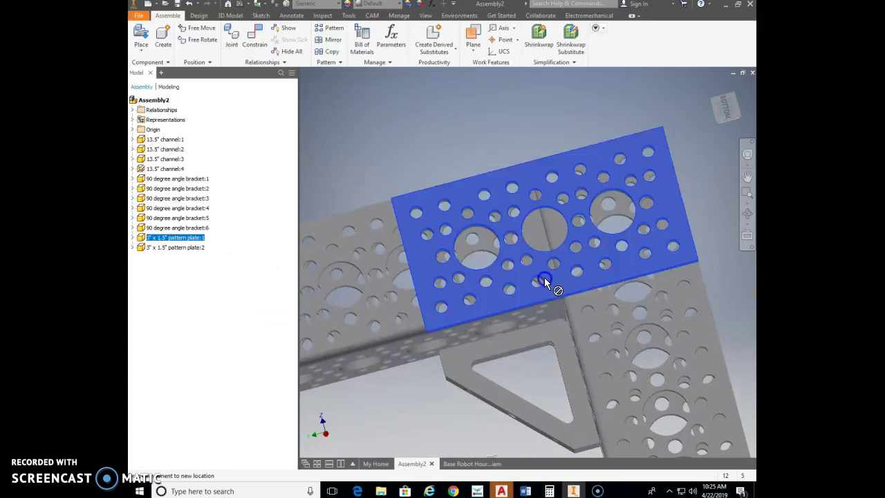
- Mate the flat face of pattern plate:2 to the channel underside at another frame corner, with 0.000 mm offset
{"action": "scroll", "coordinate": [595, 311], "scroll_direction": "up", "scroll_amount": 2}
{"action": "scroll", "coordinate": [589, 307], "scroll_direction": "down", "scroll_amount": 6}
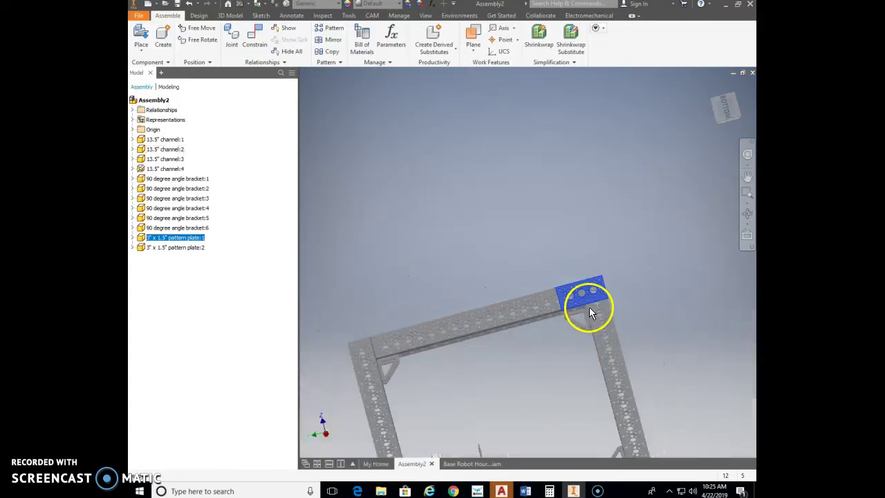
{"action": "key", "text": "c"}
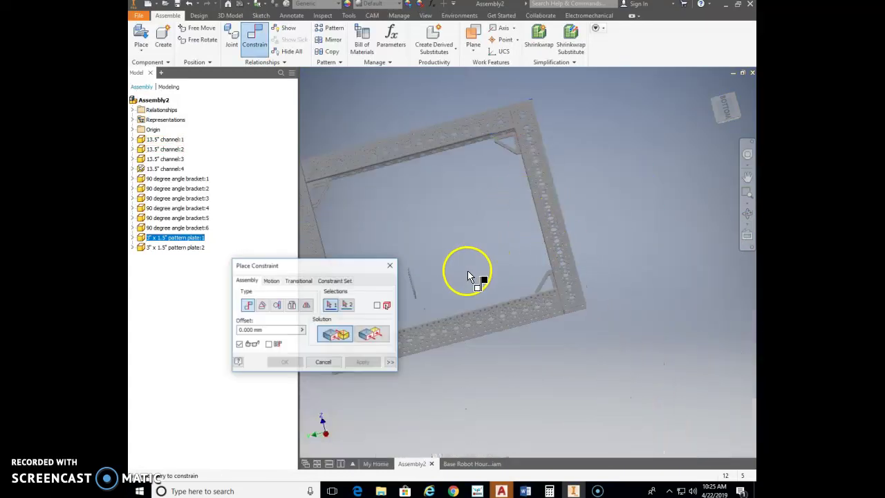
{"action": "scroll", "coordinate": [480, 260], "scroll_direction": "up", "scroll_amount": 1}
{"action": "scroll", "coordinate": [517, 241], "scroll_direction": "up", "scroll_amount": 5}
{"action": "left_click", "coordinate": [511, 239]}
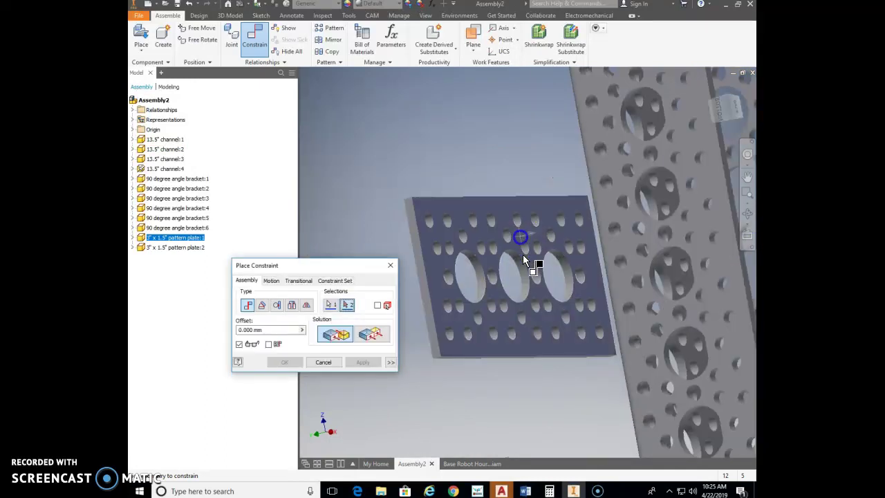
{"action": "scroll", "coordinate": [522, 255], "scroll_direction": "down", "scroll_amount": 5}
{"action": "scroll", "coordinate": [542, 248], "scroll_direction": "up", "scroll_amount": 5}
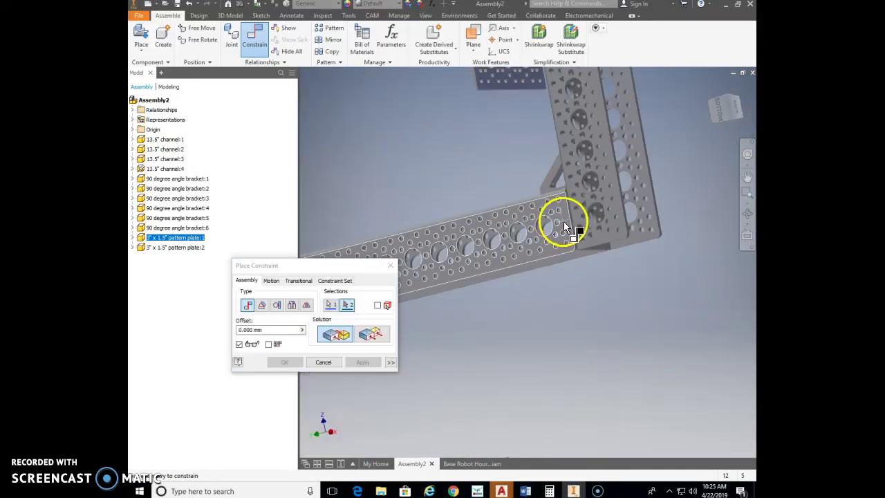
{"action": "left_click", "coordinate": [560, 225]}
{"action": "left_click", "coordinate": [363, 364]}
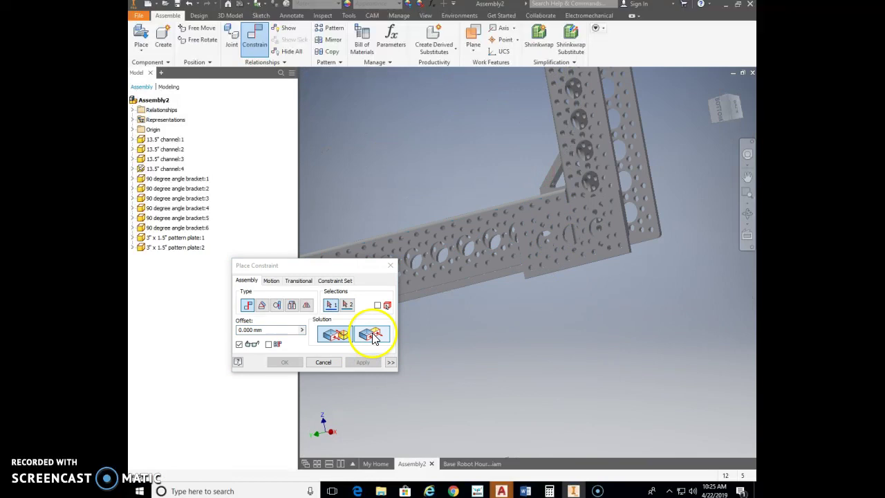
- Move pattern plate:2 over the joint between the two channels at its corner
{"action": "key", "text": "Escape"}
{"action": "left_click", "coordinate": [580, 247]}
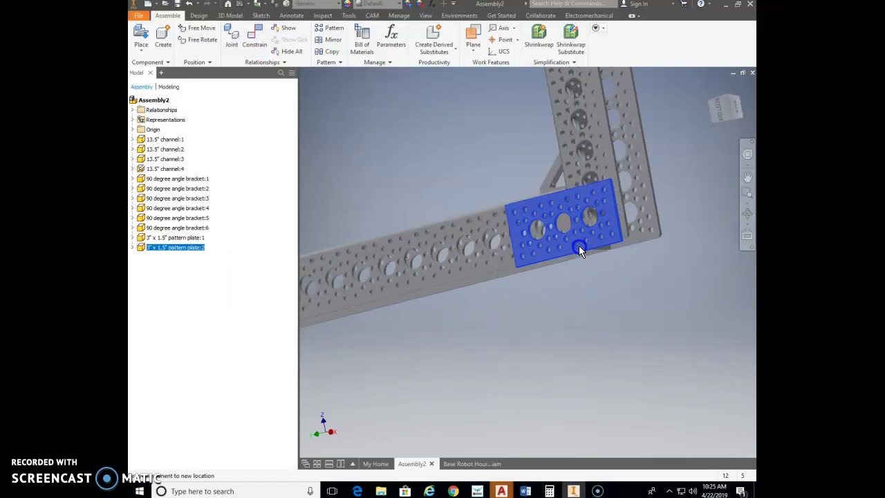
{"action": "left_click_drag", "start_coordinate": [580, 245], "coordinate": [618, 238]}
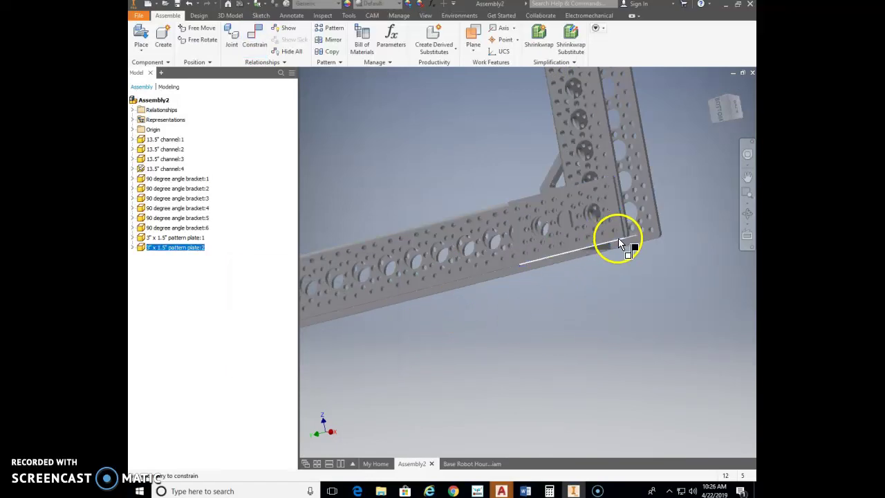
- Mate the axis of a hole near pattern plate:2's outer end to the channel hole beneath it, using the aligned solution
{"action": "key", "text": "c"}
{"action": "scroll", "coordinate": [624, 228], "scroll_direction": "down", "scroll_amount": 5}
{"action": "left_click", "coordinate": [625, 228]}
{"action": "left_click", "coordinate": [594, 210]}
{"action": "left_click", "coordinate": [352, 334]}
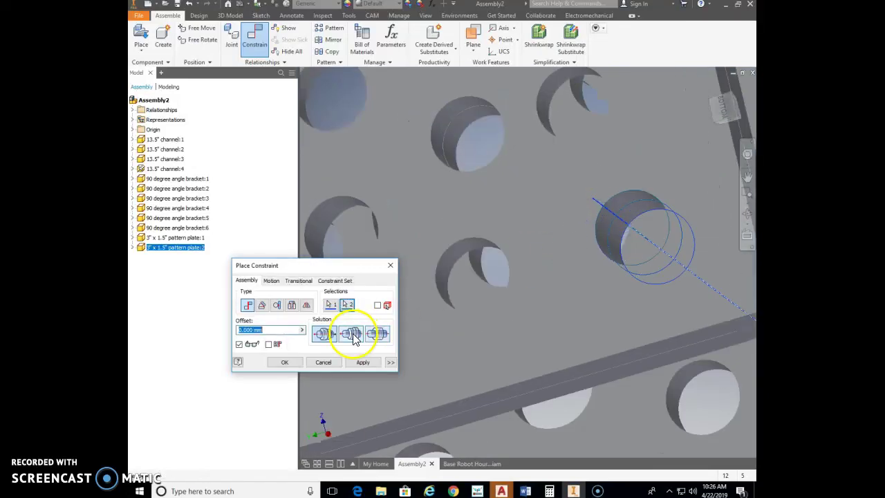
{"action": "left_click", "coordinate": [362, 362]}
- Mate the axis of a second hole in pattern plate:2 to the channel hole beneath it, with 0.000 mm offset
{"action": "scroll", "coordinate": [474, 307], "scroll_direction": "up", "scroll_amount": 5}
{"action": "scroll", "coordinate": [573, 237], "scroll_direction": "down", "scroll_amount": 5}
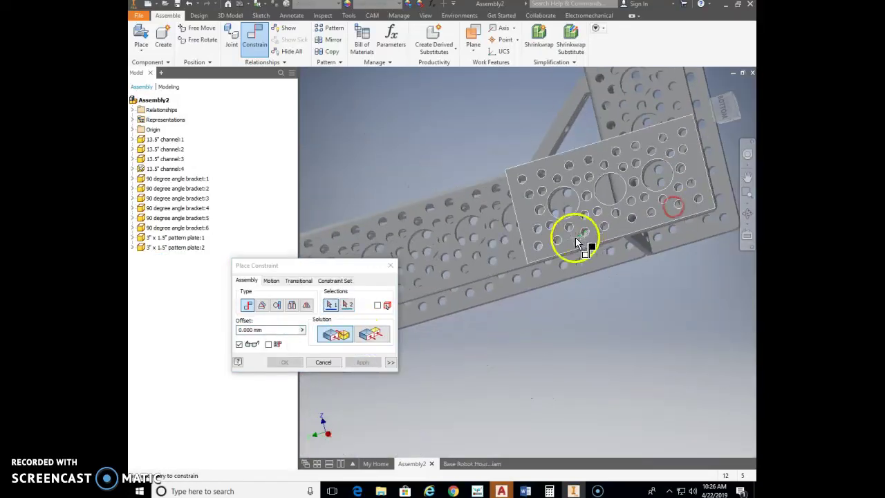
{"action": "scroll", "coordinate": [468, 255], "scroll_direction": "down", "scroll_amount": 5}
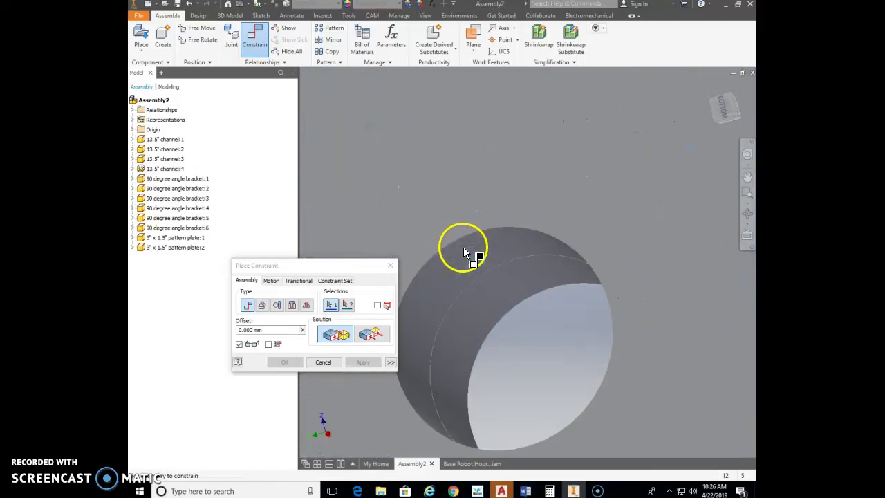
{"action": "left_click", "coordinate": [470, 254]}
{"action": "left_click", "coordinate": [510, 292]}
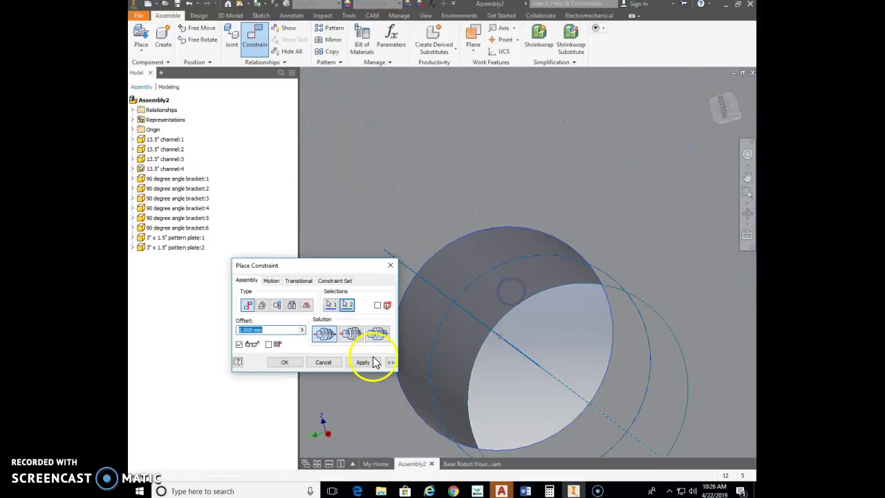
{"action": "left_click", "coordinate": [361, 362]}
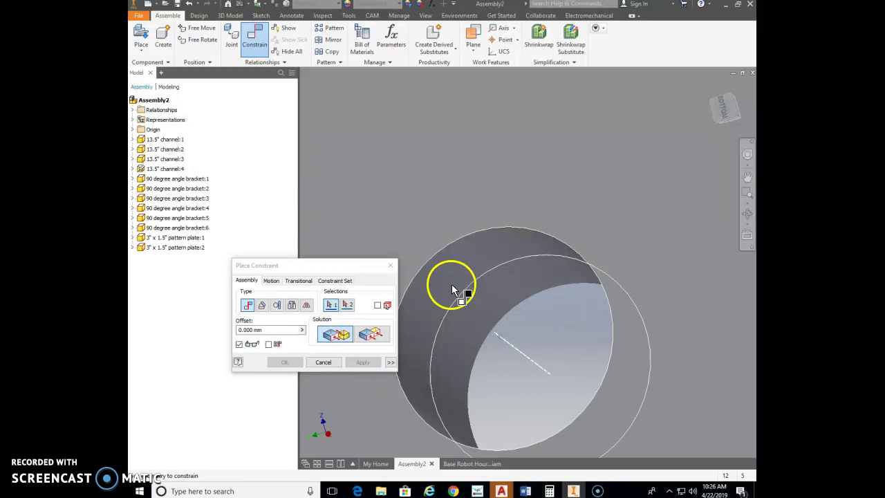
{"action": "key", "text": "Escape"}
- Check the placement of pattern plate:2 and pattern plate:1 on their frame corners, and return the whole frame to the home view
{"action": "scroll", "coordinate": [494, 280], "scroll_direction": "down", "scroll_amount": 5}
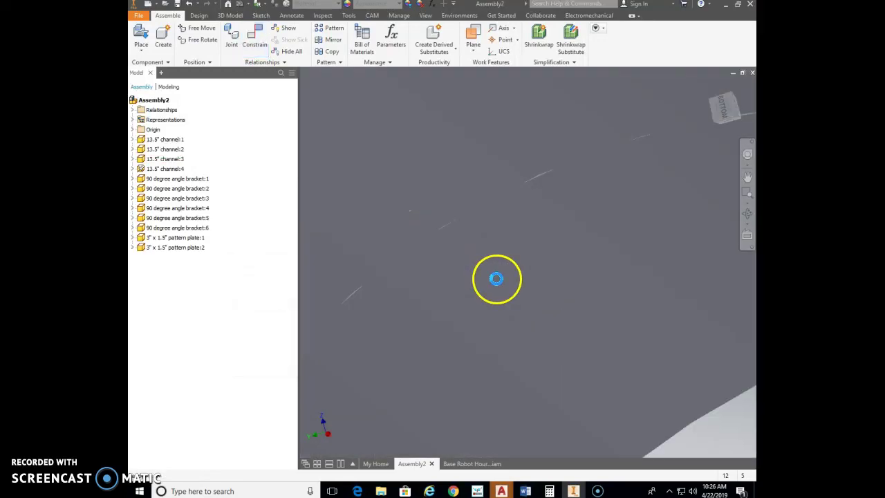
{"action": "scroll", "coordinate": [514, 274], "scroll_direction": "up", "scroll_amount": 5}
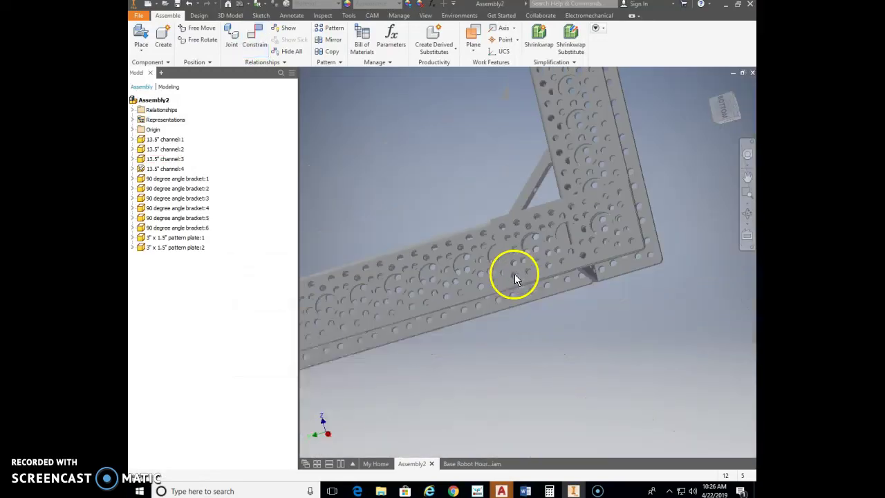
{"action": "left_click", "coordinate": [511, 226]}
{"action": "scroll", "coordinate": [585, 229], "scroll_direction": "up", "scroll_amount": 6}
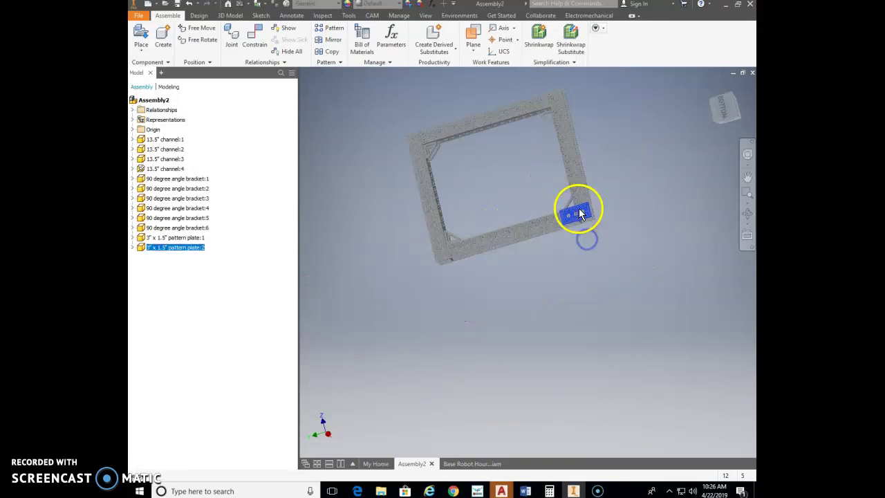
{"action": "scroll", "coordinate": [544, 213], "scroll_direction": "down", "scroll_amount": 8}
{"action": "left_click", "coordinate": [541, 224]}
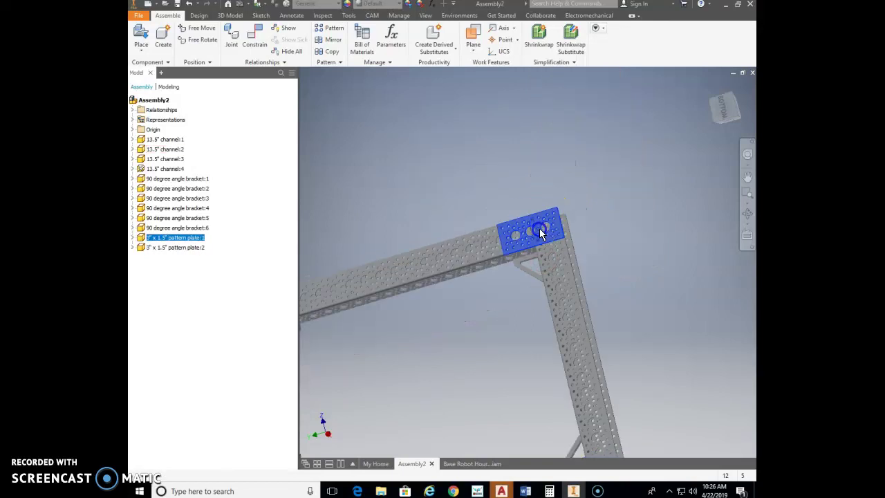
{"action": "middle_click_drag", "start_coordinate": [537, 361], "coordinate": [589, 320]}
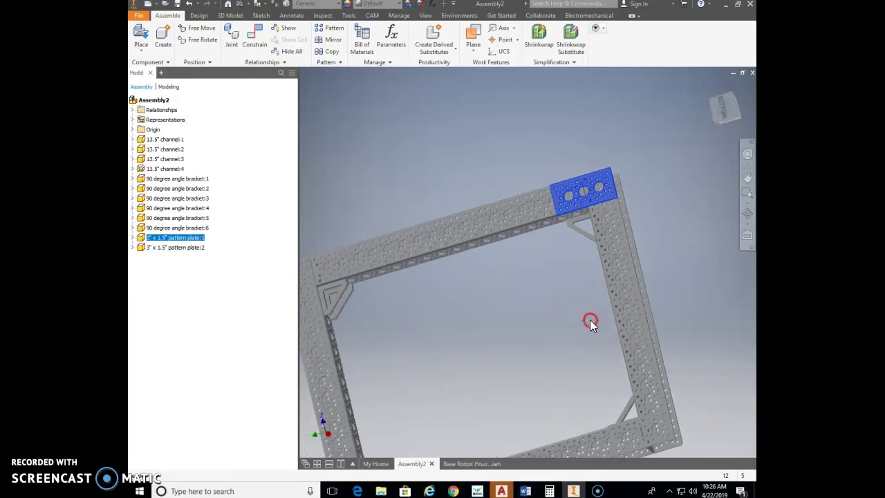
{"action": "key", "text": "F6"}
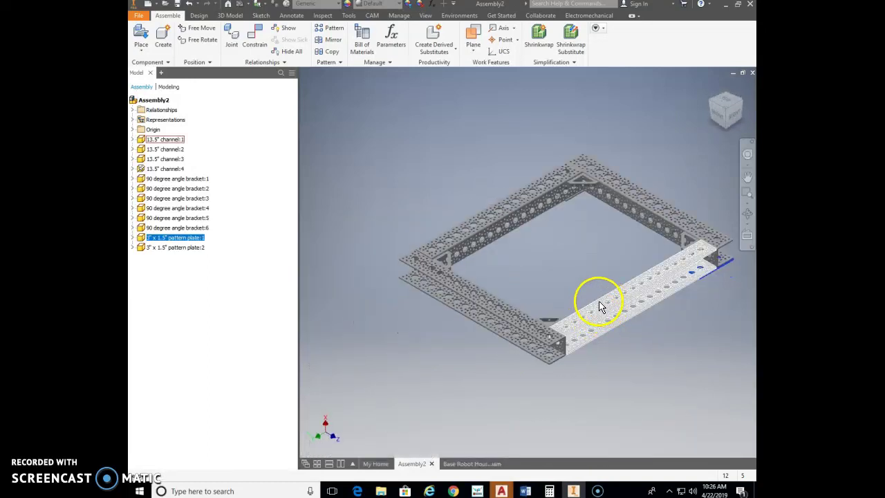